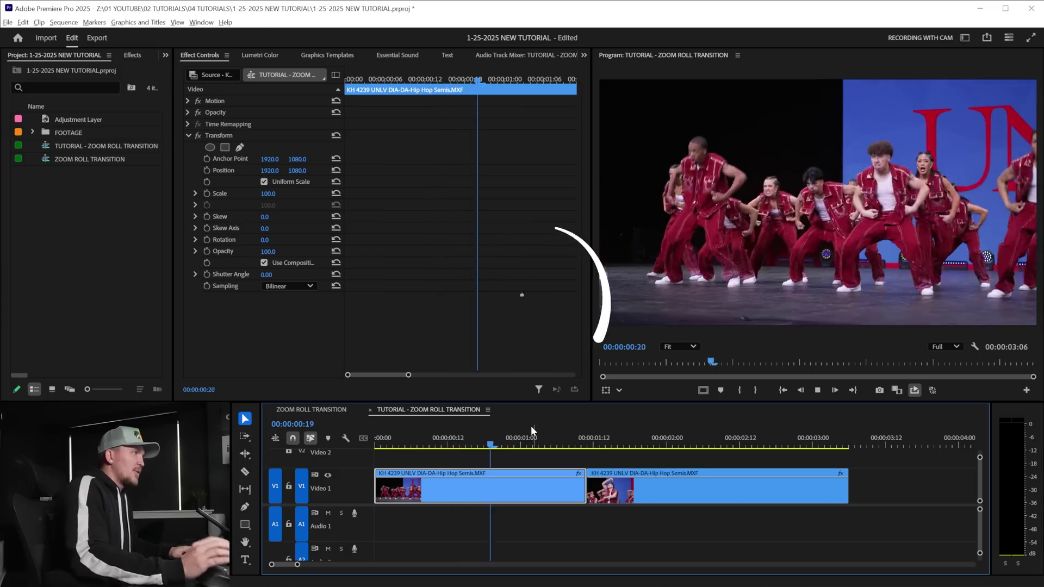
# Step: Cut the first clip ten frames before the edit point between the two clips, at 00:00:01:01
pyautogui.press('space')
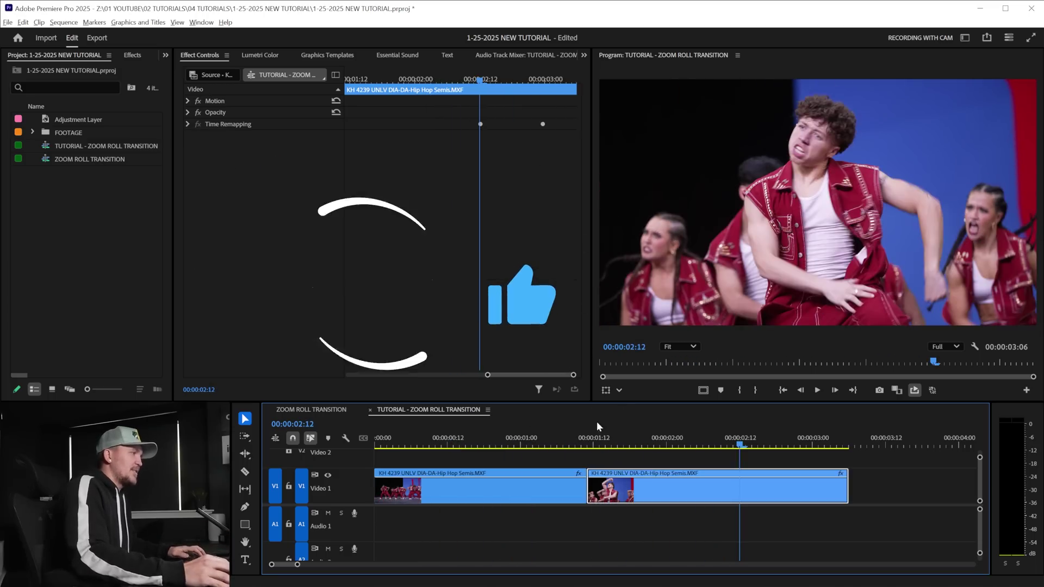
pyautogui.moveTo(596, 433); pyautogui.dragTo(572, 441)
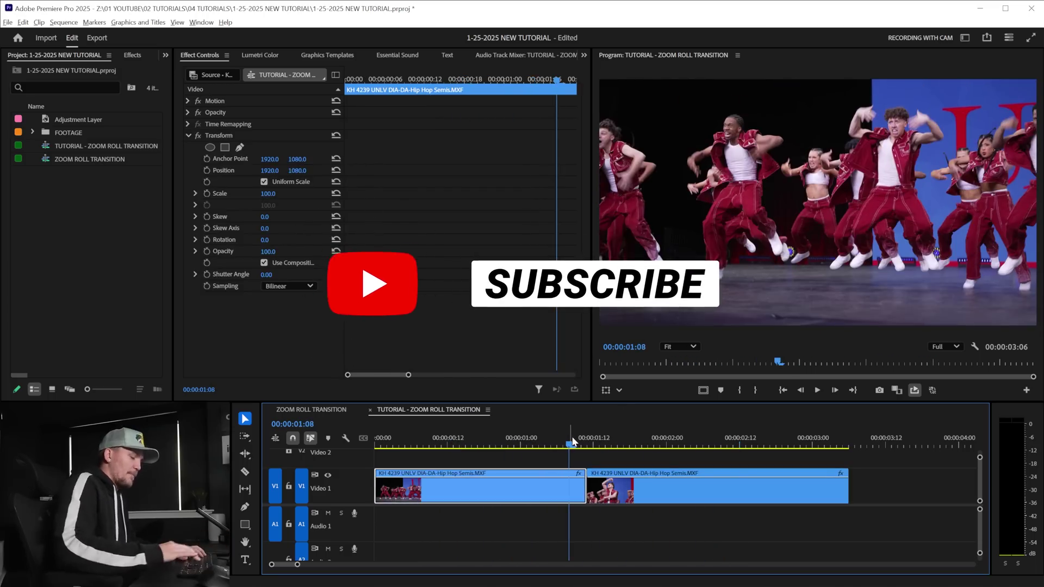
pyautogui.press('Up')
pyautogui.press('Down')
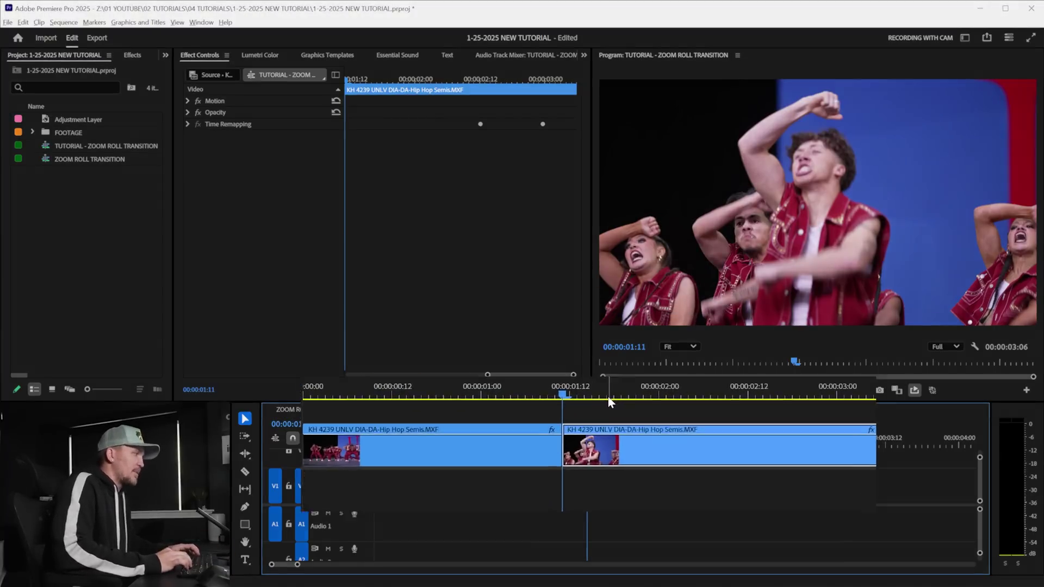
pyautogui.hotkey('shift', 'Left')
pyautogui.hotkey('shift', 'Left')
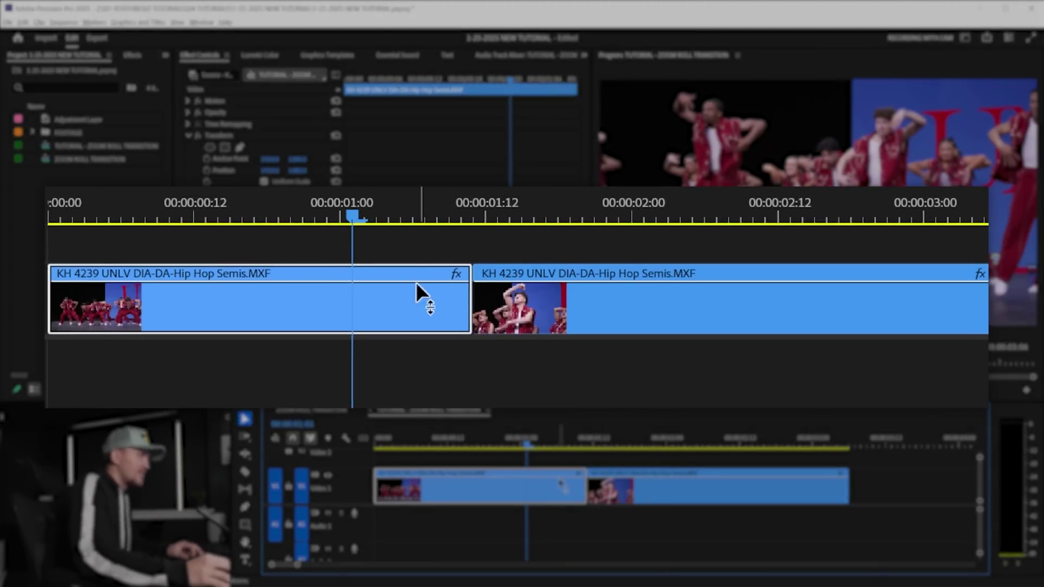
pyautogui.press('c')
pyautogui.click(530, 491)
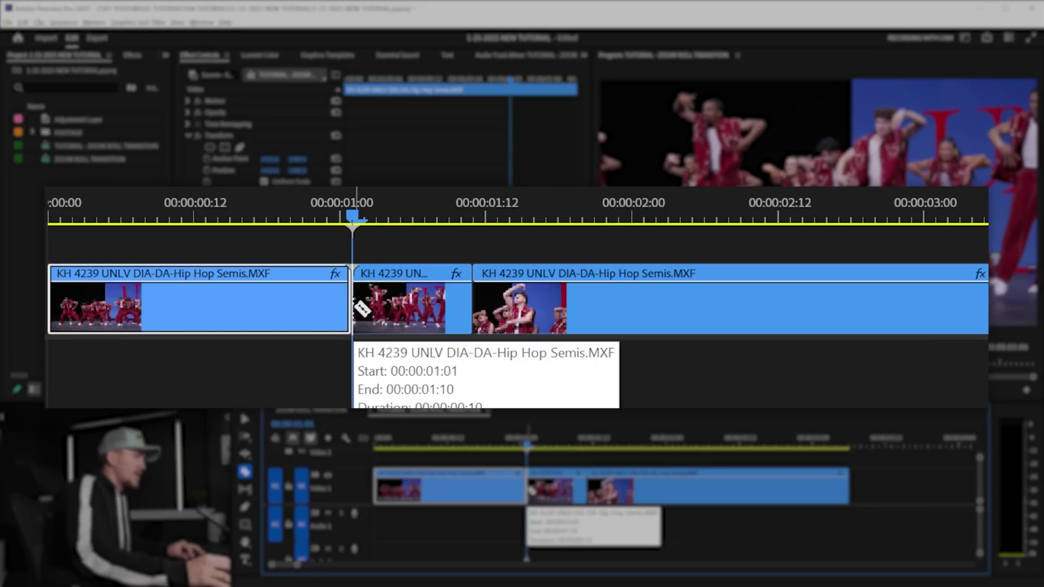
# Step: Cut the second clip ten frames after the edit point and return to the Selection tool
pyautogui.press('Down')
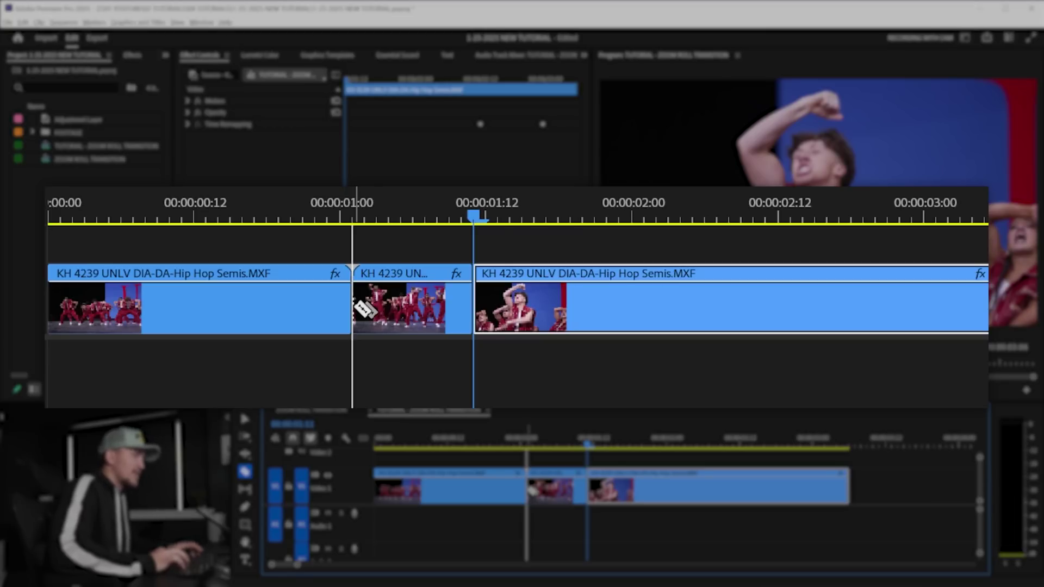
pyautogui.hotkey('shift', 'Right')
pyautogui.hotkey('shift', 'Right')
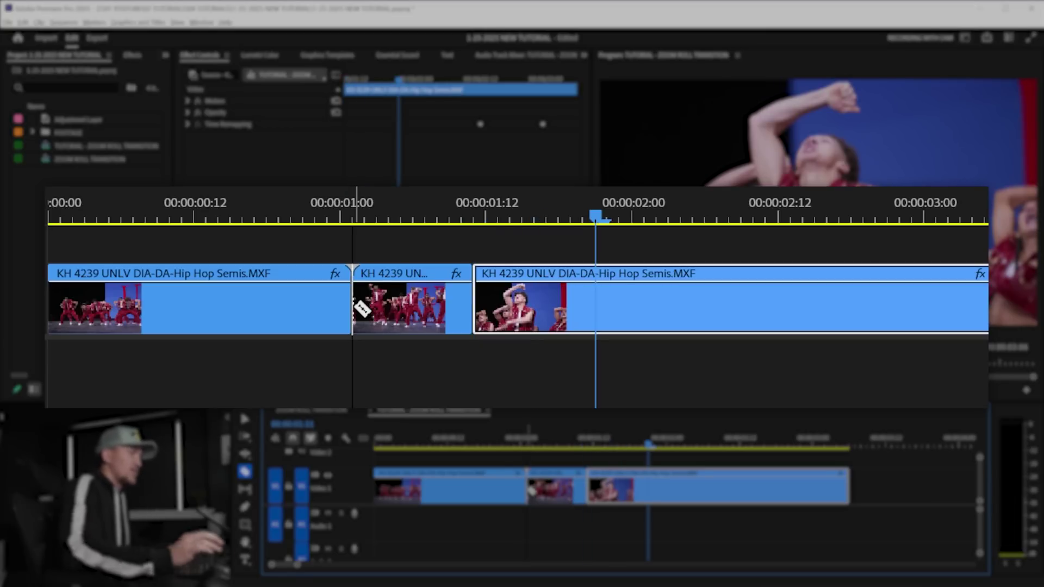
pyautogui.click(594, 299)
pyautogui.press('v')
# Step: Find the Transform video effect and apply it to the short segment just before the edit point
pyautogui.click(457, 217)
pyautogui.moveTo(454, 213); pyautogui.dragTo(403, 206)
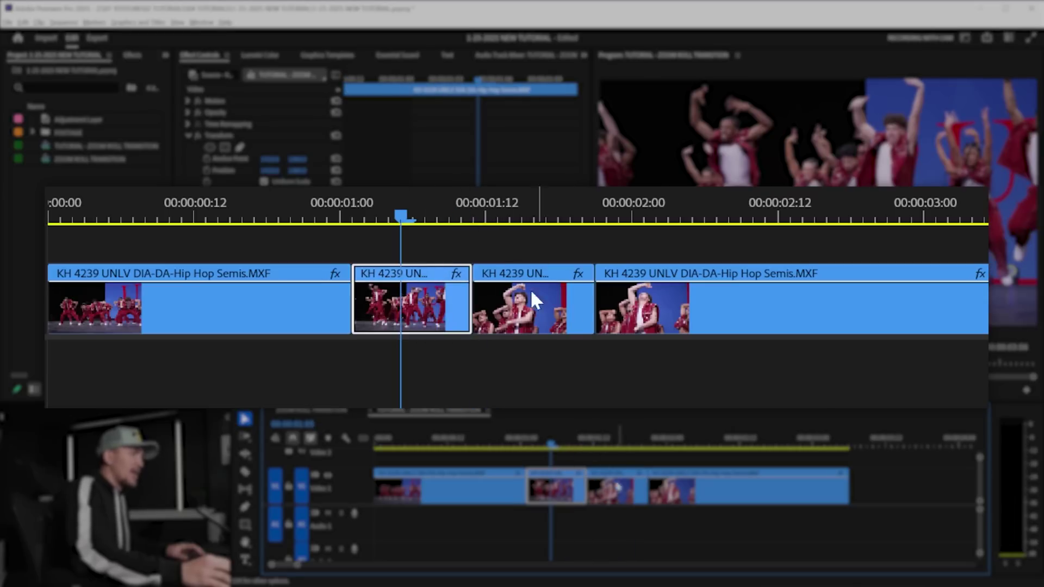
pyautogui.moveTo(483, 203); pyautogui.dragTo(510, 393)
pyautogui.click(134, 54)
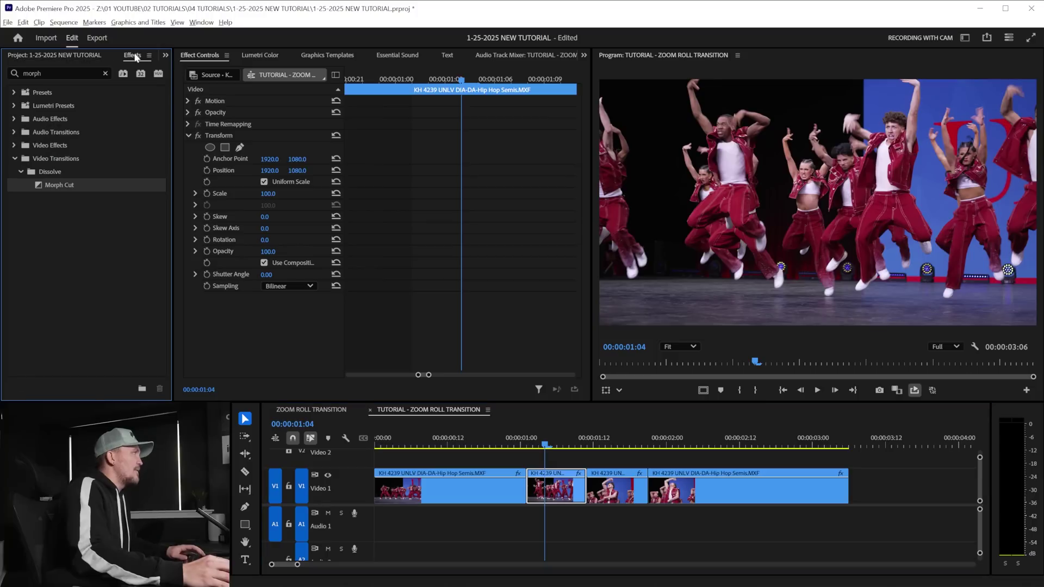
pyautogui.click(108, 73)
pyautogui.write('transfo')
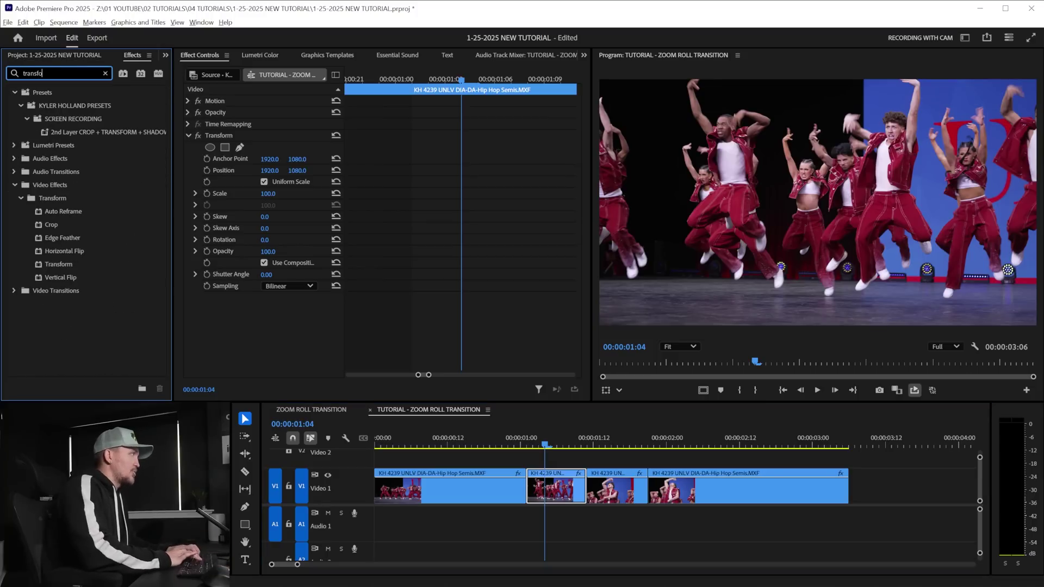
pyautogui.write('r')
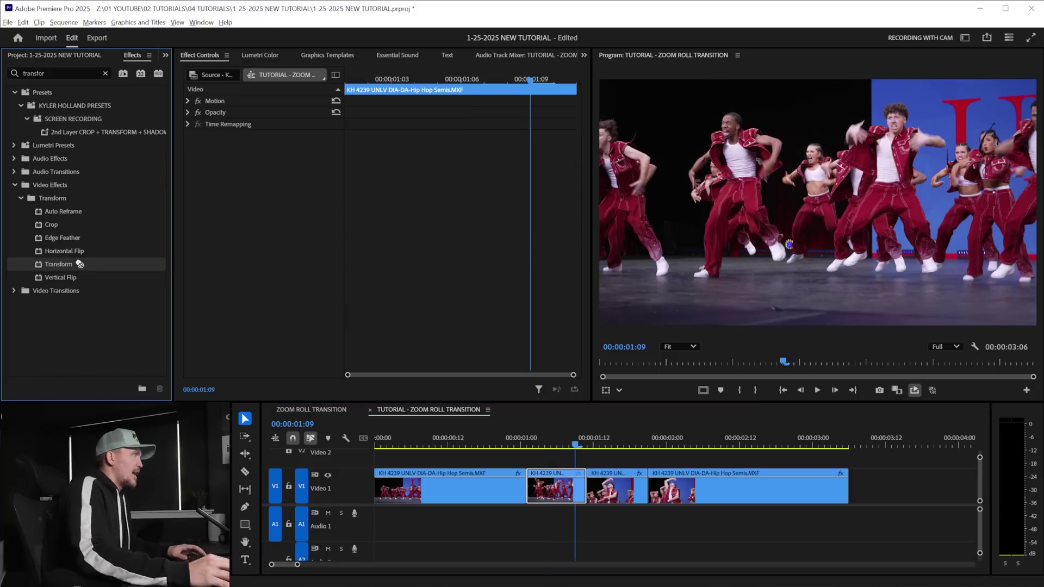
pyautogui.moveTo(77, 264); pyautogui.dragTo(541, 487)
# Step: Turn off Pin to Clip for the effect settings of the short segment before the edit point
pyautogui.moveTo(575, 446); pyautogui.dragTo(565, 447)
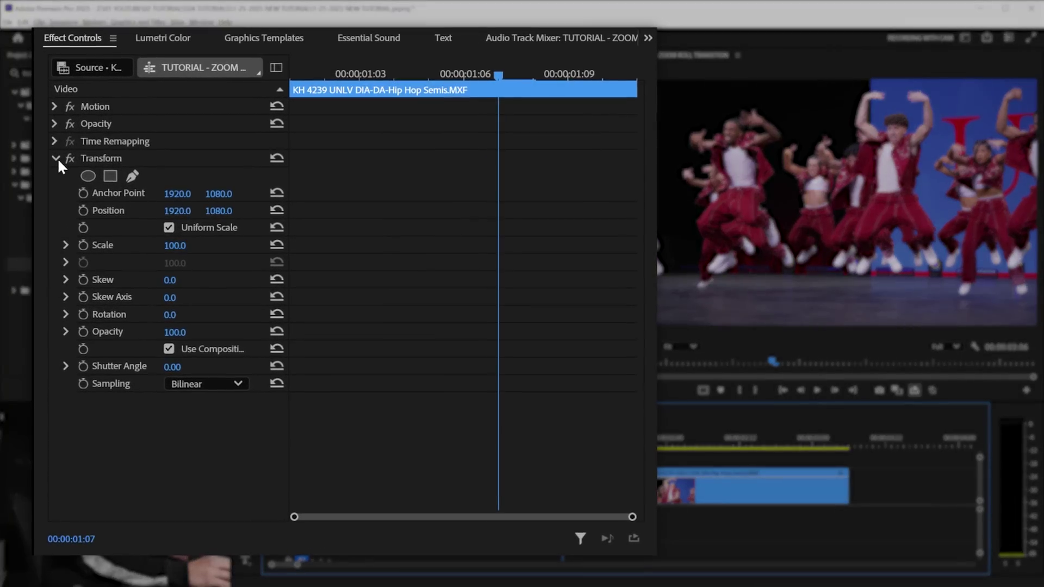
pyautogui.click(477, 517)
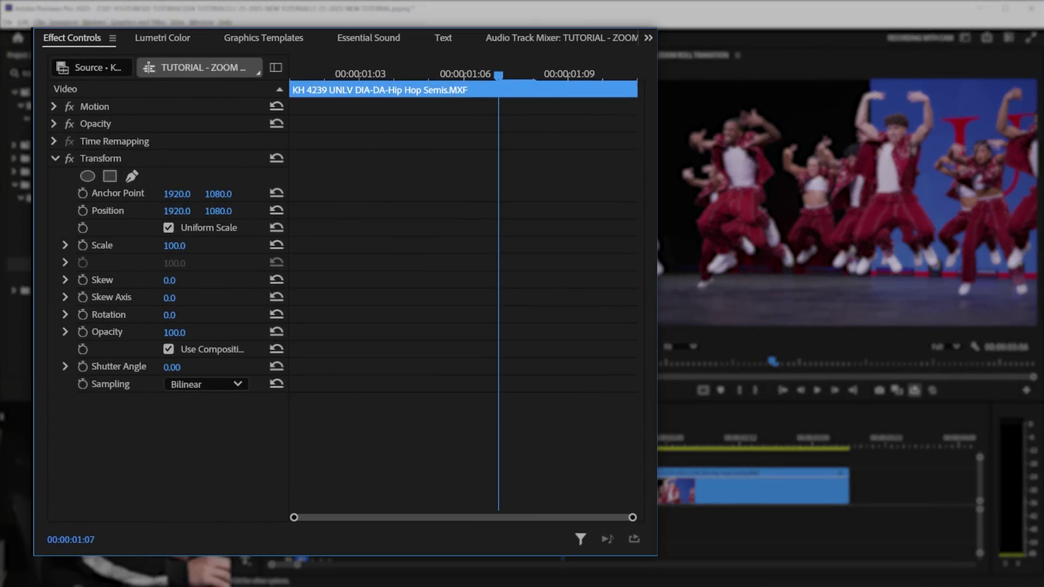
pyautogui.click(113, 38)
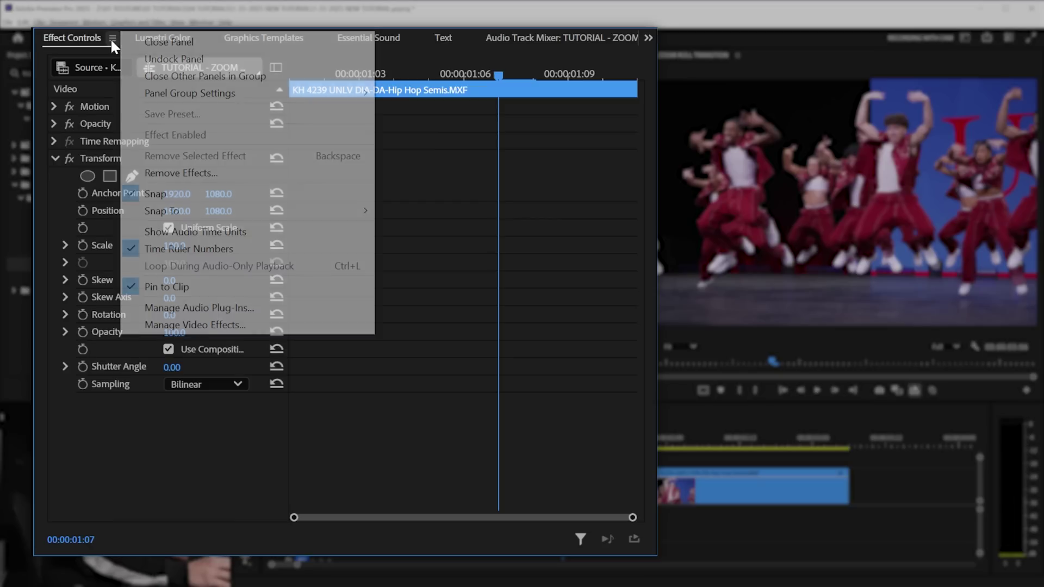
pyautogui.click(220, 284)
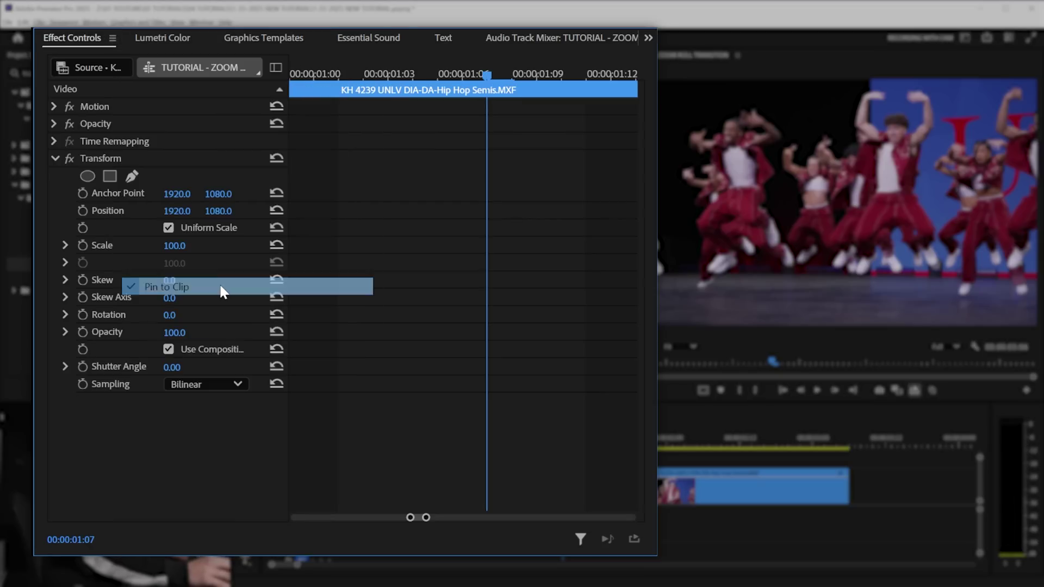
# Step: Enable Transform keyframes for Position, Scale and Rotation, and move them to the start of the short segment
pyautogui.press('Left')
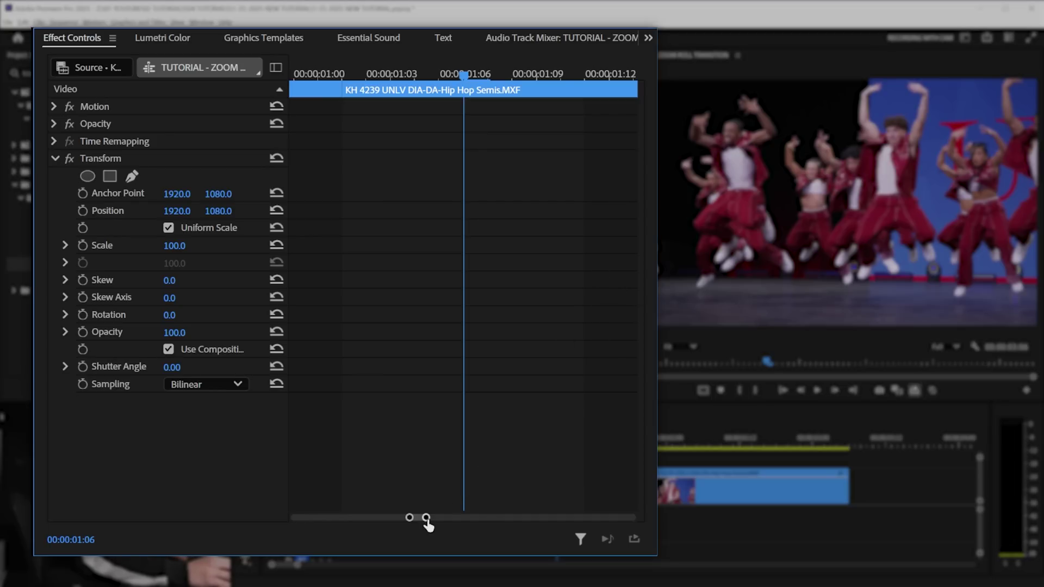
pyautogui.moveTo(425, 517)
pyautogui.mouseDown()
pyautogui.moveTo(439, 518)
pyautogui.moveTo(426, 518)
pyautogui.mouseUp()
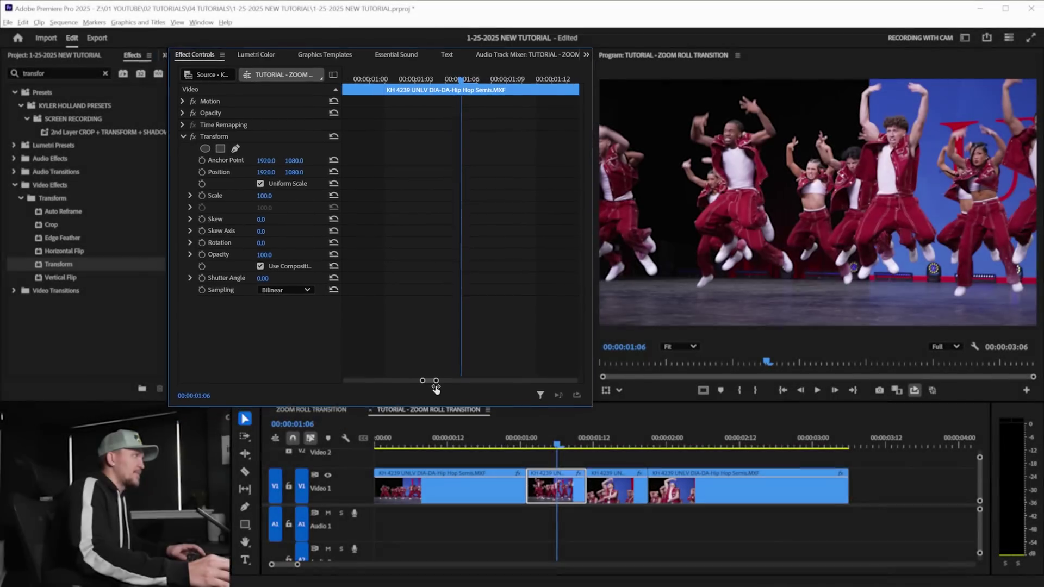
pyautogui.click(207, 170)
pyautogui.click(206, 193)
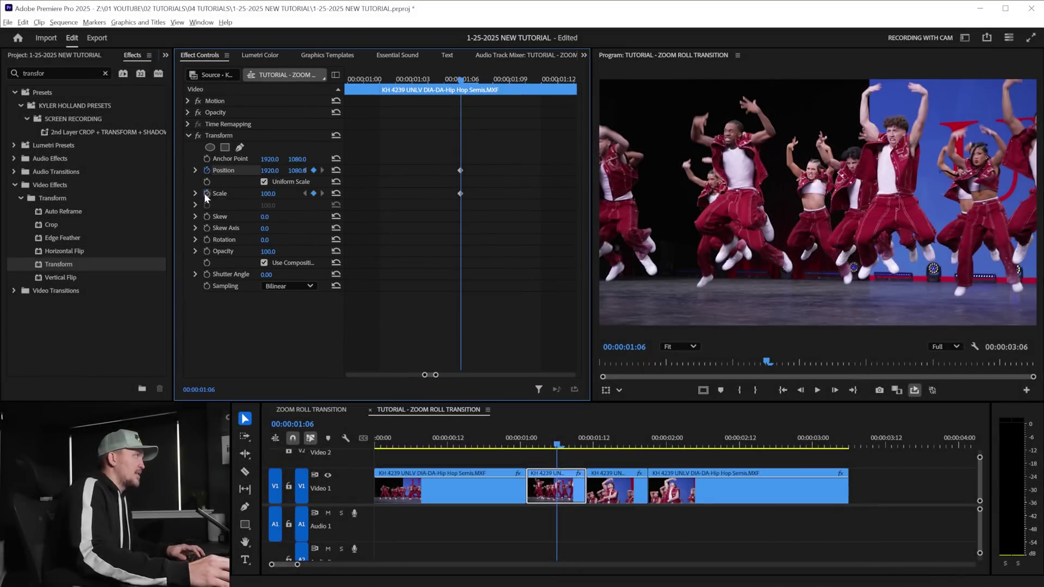
pyautogui.click(206, 240)
pyautogui.moveTo(481, 240); pyautogui.dragTo(487, 255)
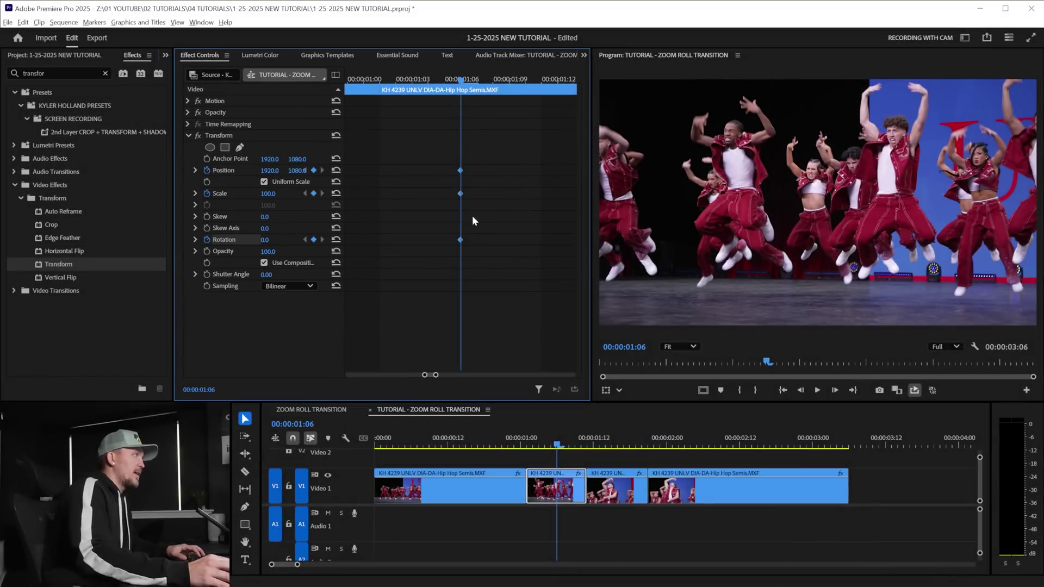
pyautogui.moveTo(461, 193); pyautogui.dragTo(384, 196)
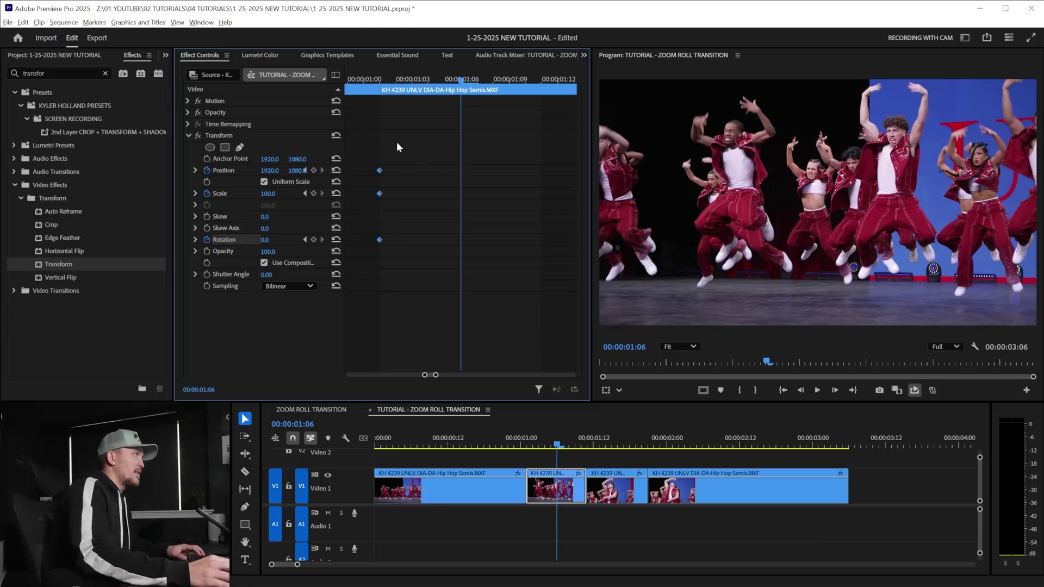
# Step: Add a Transform Rotation keyframe of -15° at 00:00:01:09 in the segment before the edit point
pyautogui.moveTo(462, 81); pyautogui.dragTo(520, 88)
pyautogui.click(539, 80)
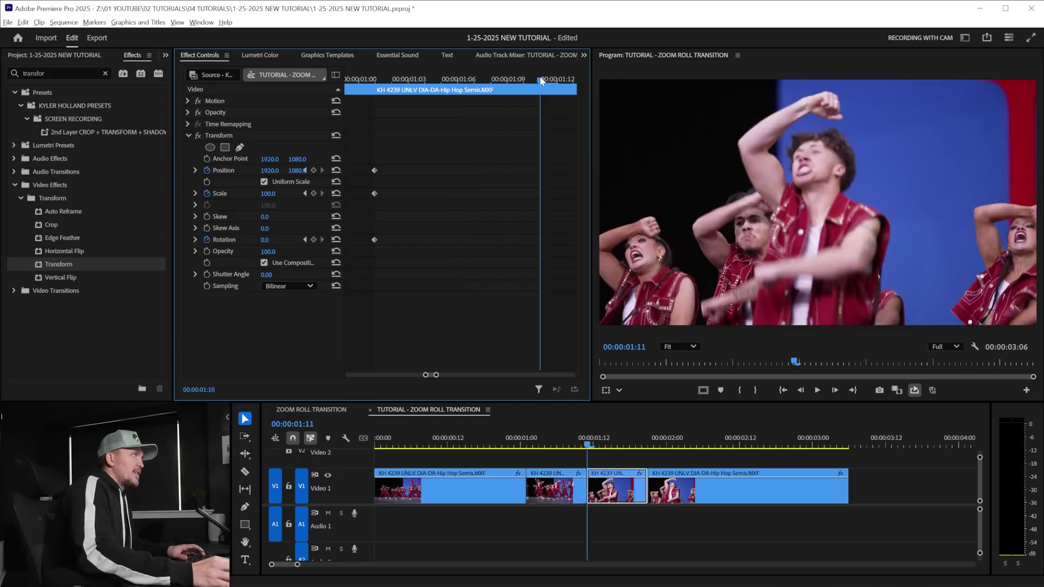
pyautogui.click(573, 442)
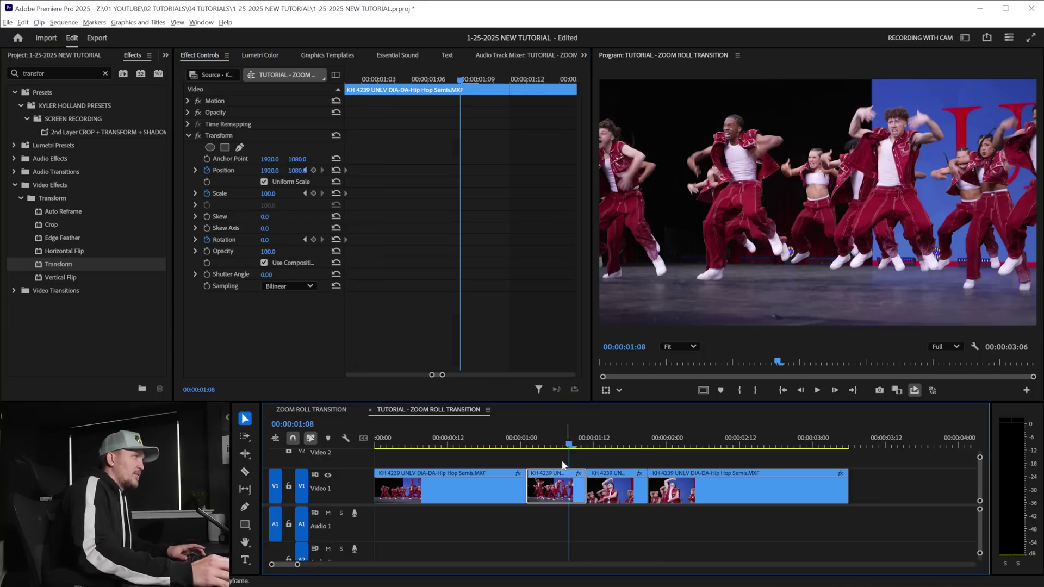
pyautogui.press('Right')
pyautogui.moveTo(438, 375); pyautogui.dragTo(427, 375)
pyautogui.click(267, 240)
pyautogui.write('-15')
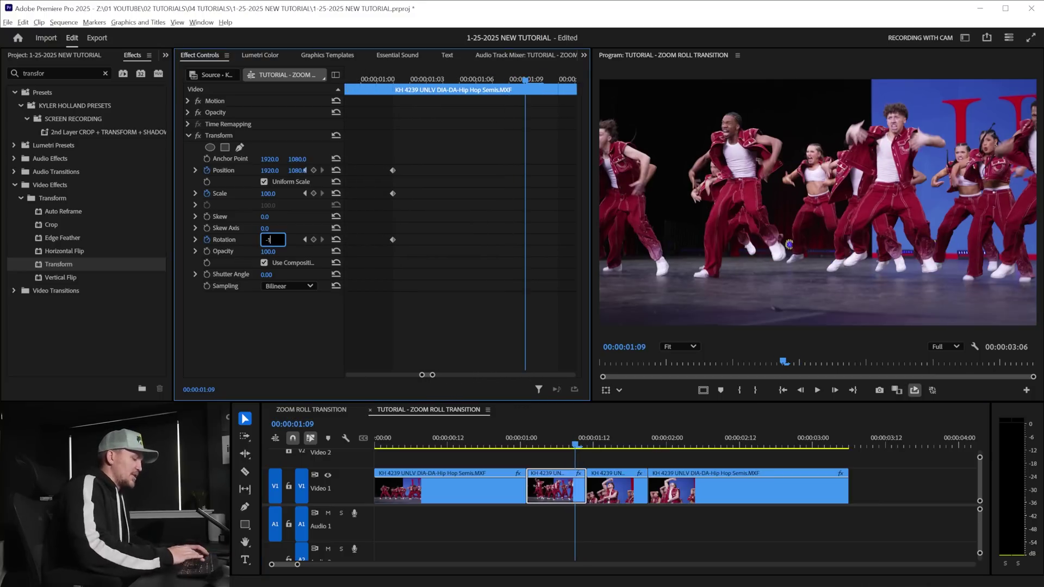
pyautogui.press('Return')
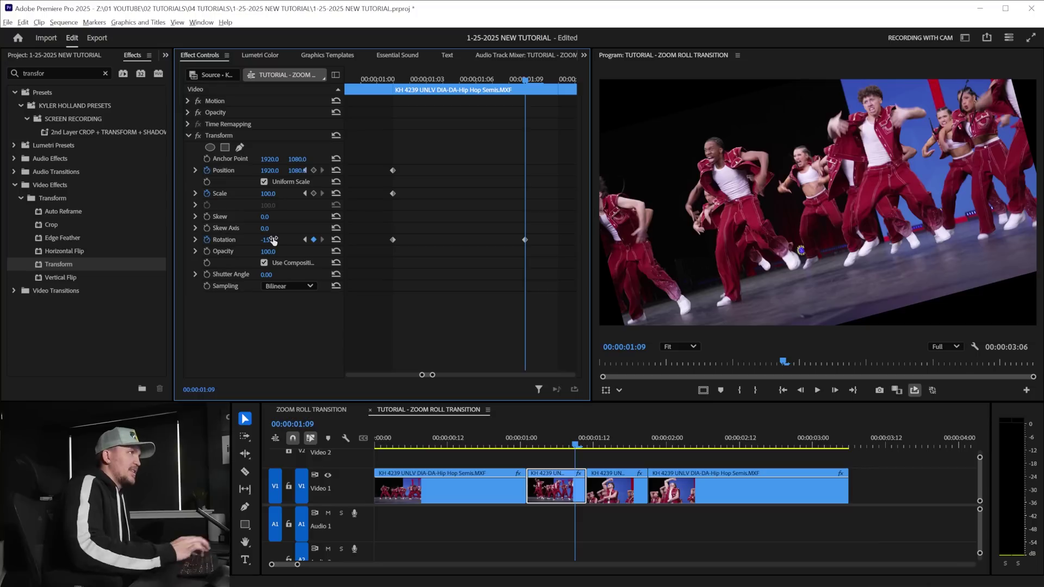
# Step: At 00:00:01:09, set the Transform Scale to 150 and the vertical Position to about 1662
pyautogui.click(270, 194)
pyautogui.write('150')
pyautogui.press('Return')
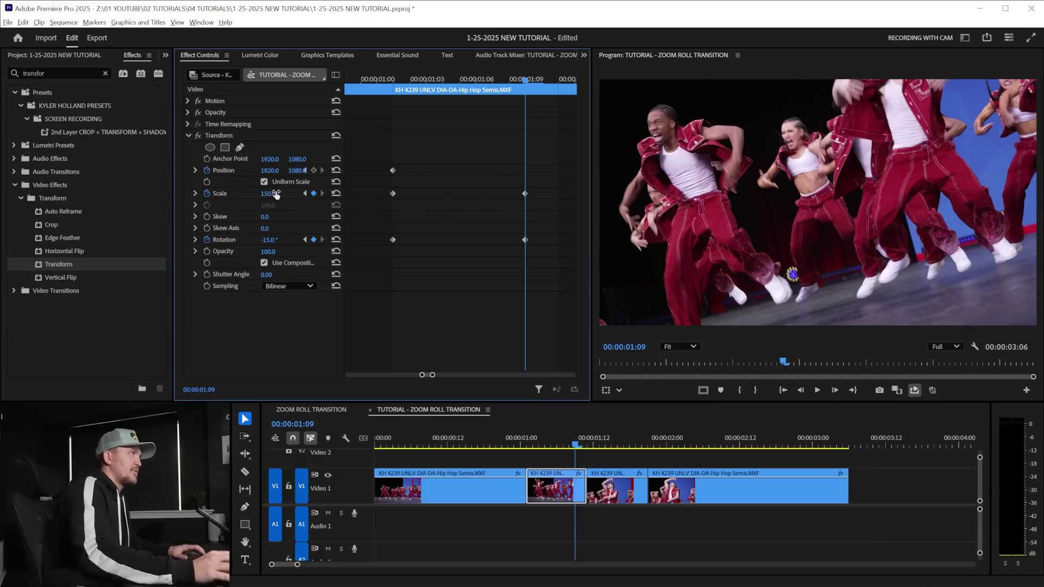
pyautogui.moveTo(297, 172); pyautogui.dragTo(306, 169)
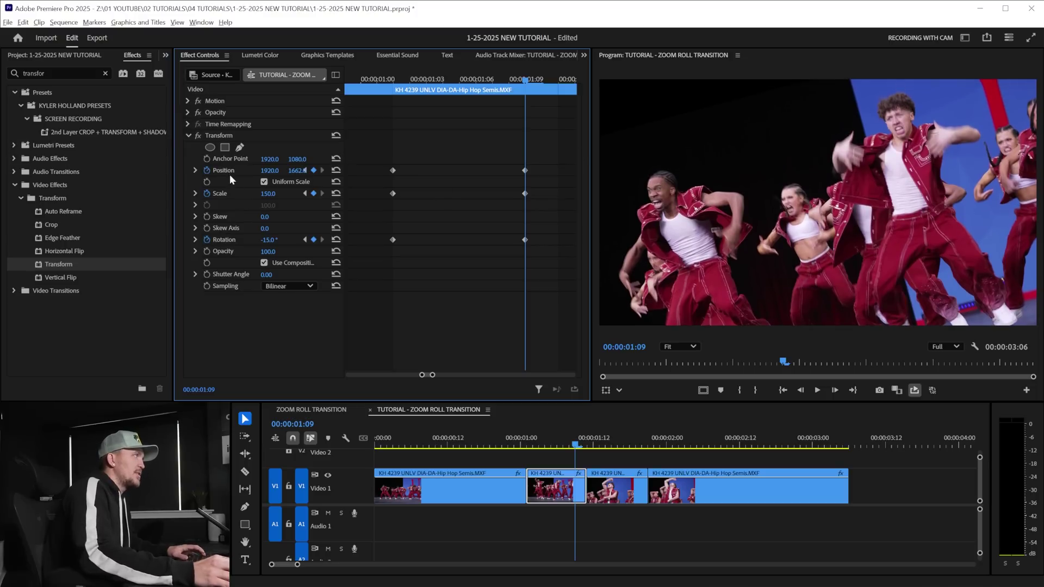
# Step: Move the ending Position, Scale and Rotation keyframes to the end of the segment and preview the motion
pyautogui.moveTo(442, 80); pyautogui.dragTo(495, 113)
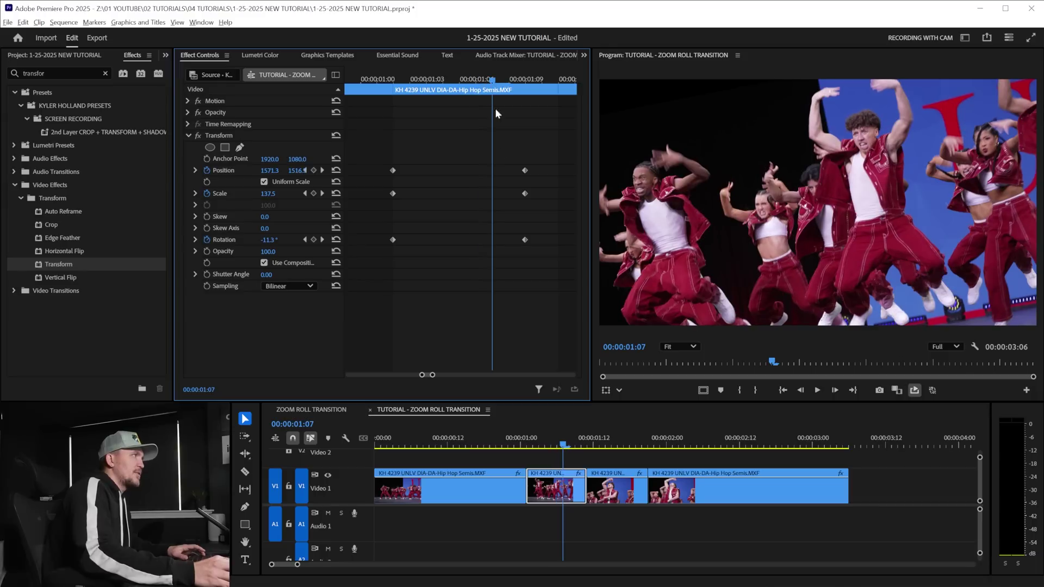
pyautogui.moveTo(510, 159); pyautogui.dragTo(535, 253)
pyautogui.moveTo(527, 193); pyautogui.dragTo(555, 195)
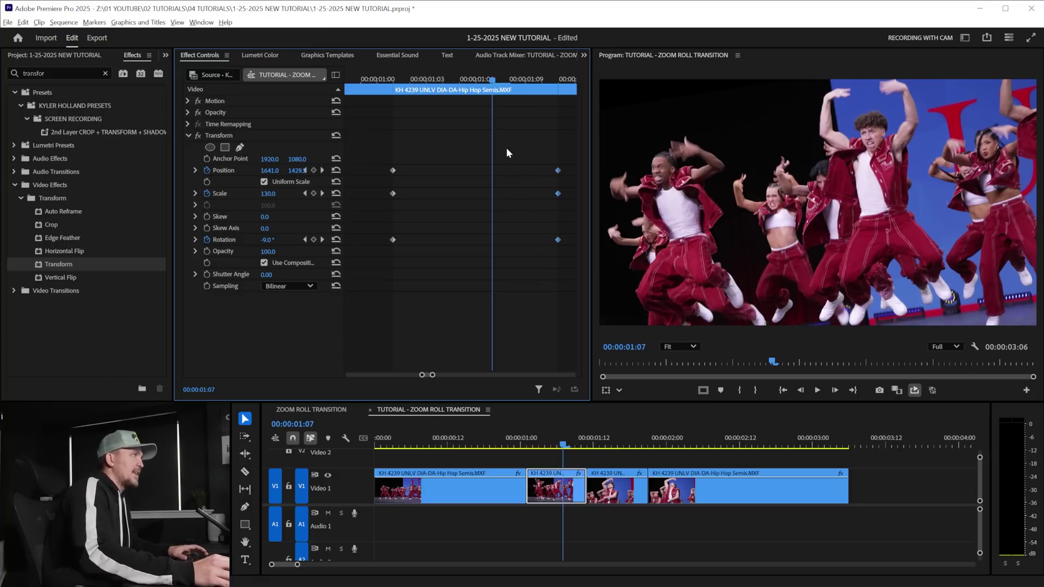
pyautogui.moveTo(516, 444); pyautogui.dragTo(540, 445)
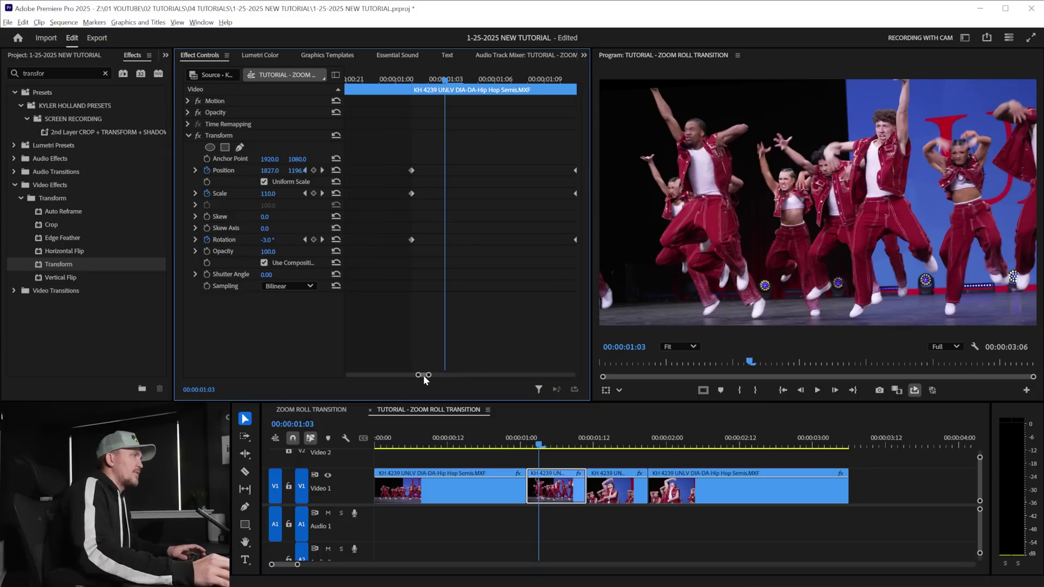
# Step: Apply Ease Out temporal interpolation to the starting Position, Scale and Rotation keyframes
pyautogui.moveTo(423, 375); pyautogui.dragTo(428, 375)
pyautogui.moveTo(395, 225); pyautogui.dragTo(400, 243)
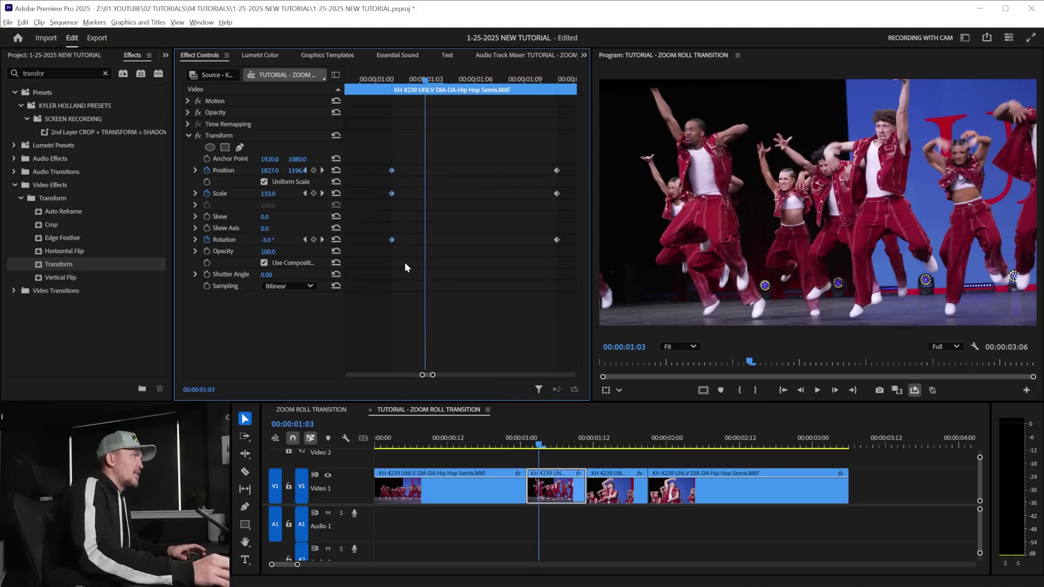
pyautogui.rightClick(391, 197)
pyautogui.moveTo(453, 279)
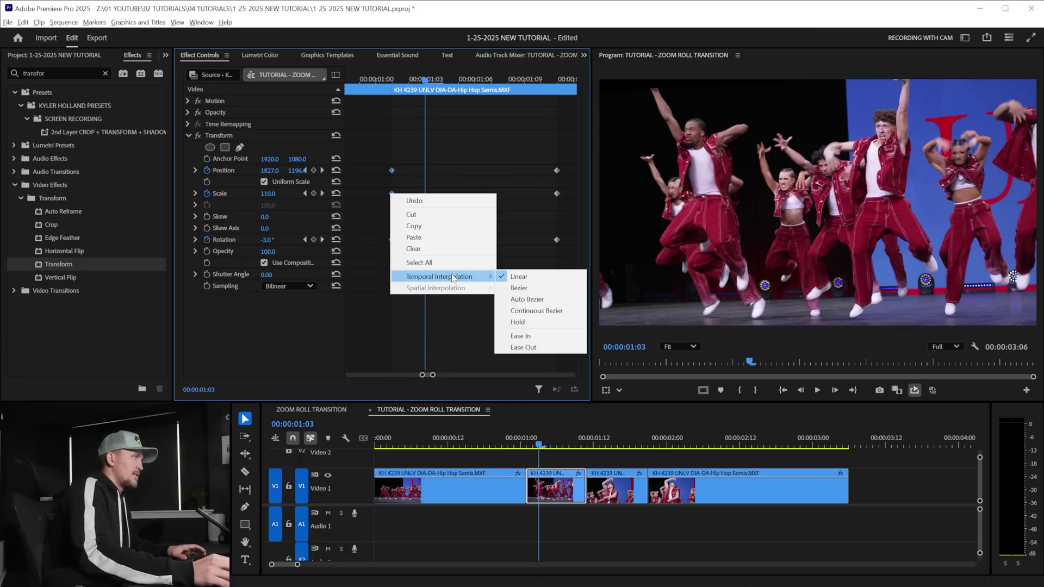
pyautogui.click(523, 348)
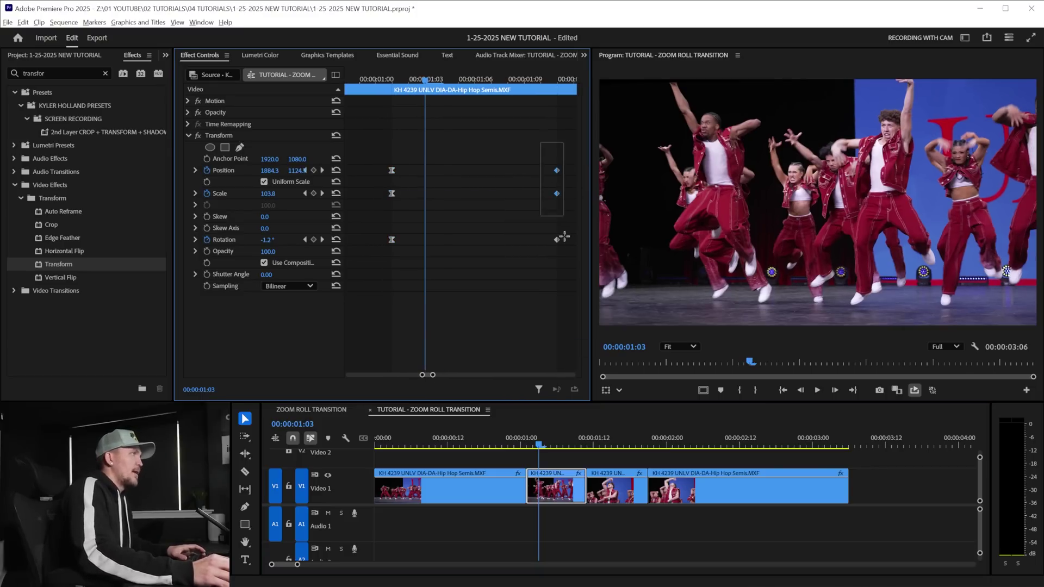
# Step: At 00:00:01:06, reshape the Position velocity curve so the motion starts slowly and accelerates sharply into the ending keyframe
pyautogui.moveTo(457, 81); pyautogui.dragTo(488, 85)
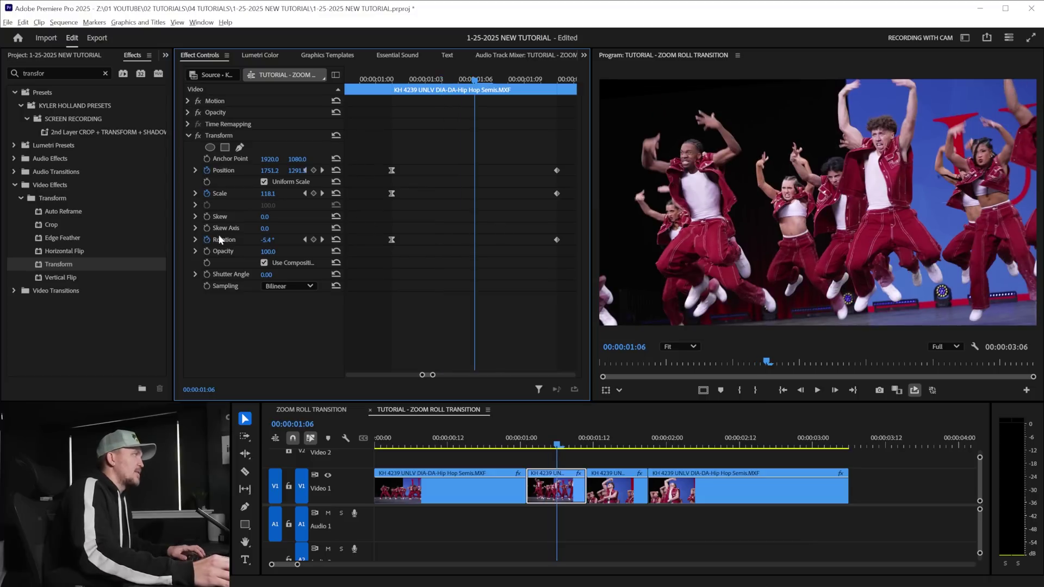
pyautogui.click(196, 170)
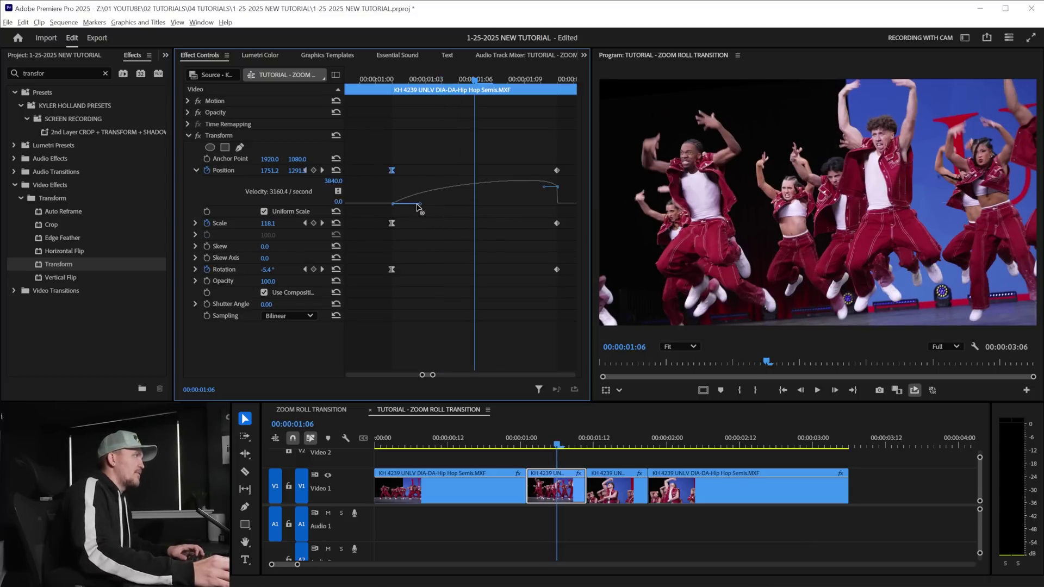
pyautogui.moveTo(419, 207); pyautogui.dragTo(475, 204)
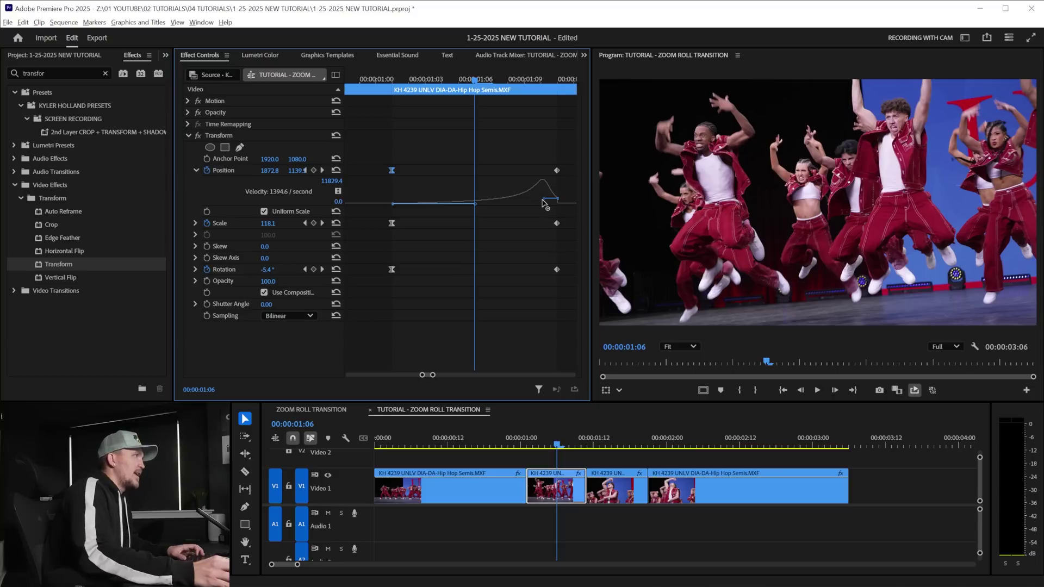
pyautogui.moveTo(542, 200); pyautogui.dragTo(520, 205)
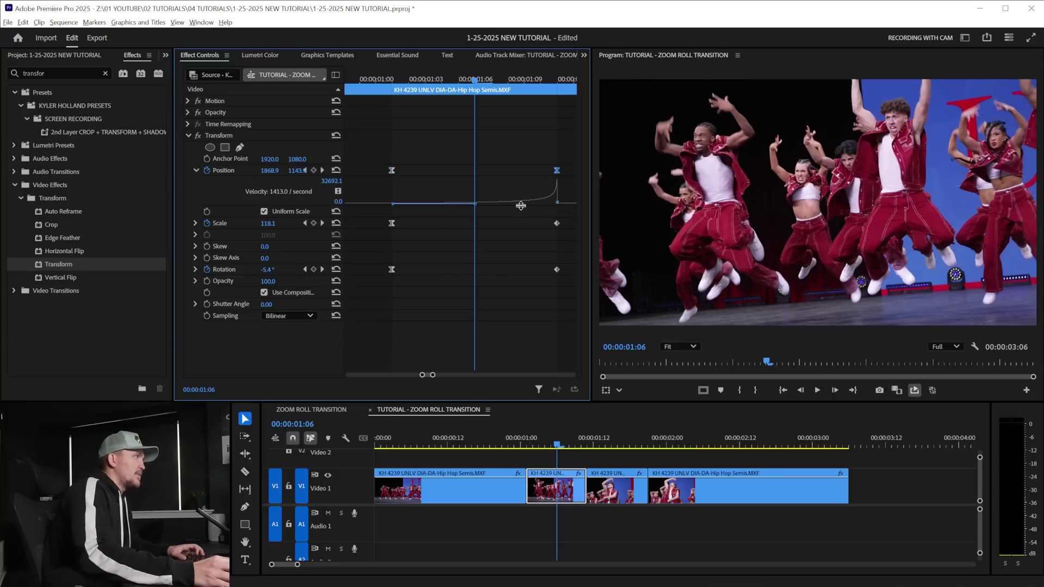
# Step: Reshape the Scale velocity curve with a long starting ease and a sharp acceleration into the ending keyframe
pyautogui.click(195, 223)
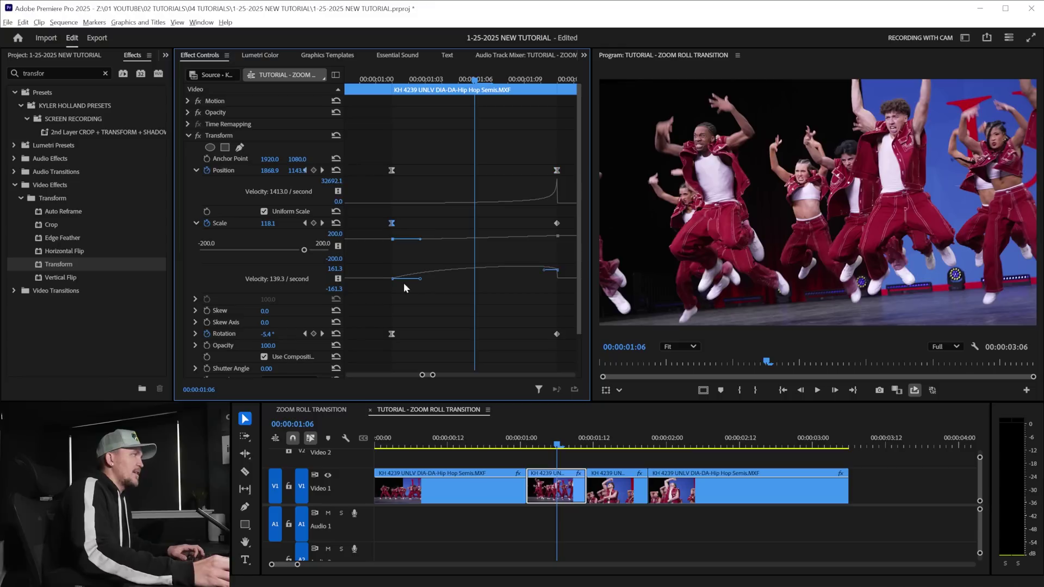
pyautogui.moveTo(420, 283); pyautogui.dragTo(545, 278)
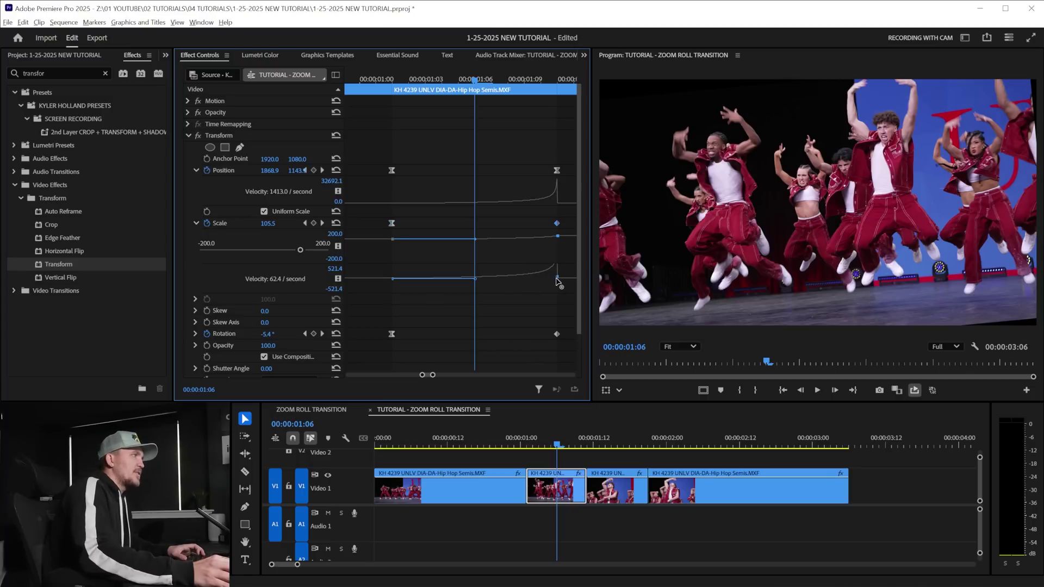
pyautogui.moveTo(557, 278); pyautogui.dragTo(557, 279)
# Step: Reshape the Rotation velocity curve with a long starting ease and a steep velocity peak at the ending keyframe
pyautogui.click(195, 334)
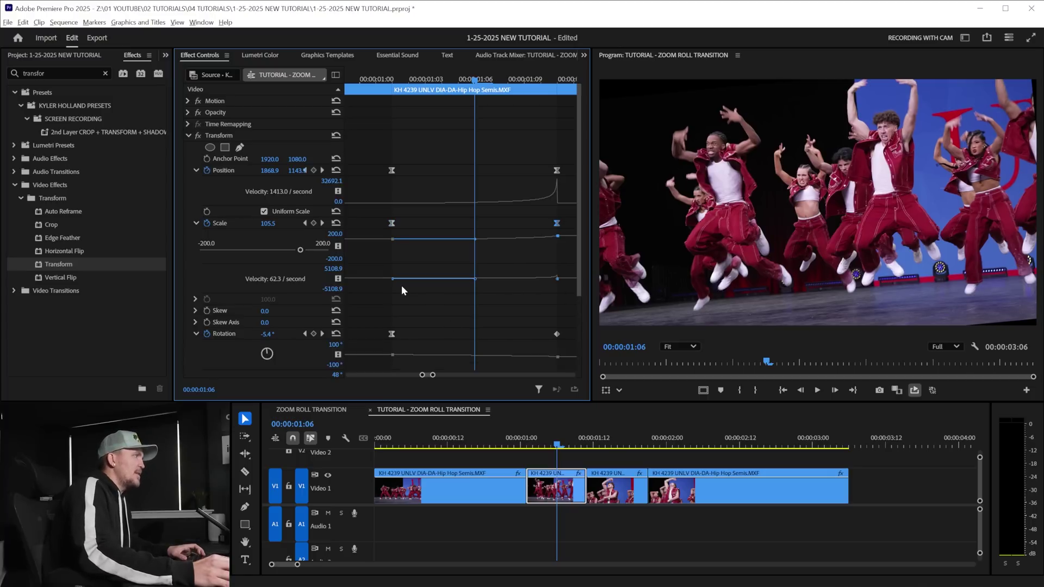
pyautogui.scroll(-1, 401, 285)
pyautogui.click(393, 290)
pyautogui.scroll(-1, 413, 301)
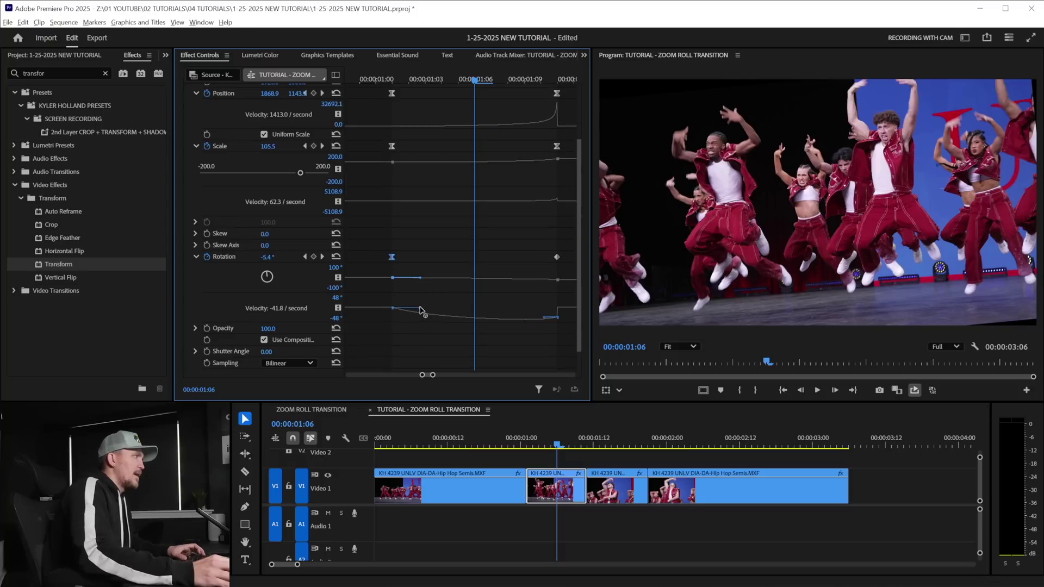
pyautogui.moveTo(421, 310); pyautogui.dragTo(515, 309)
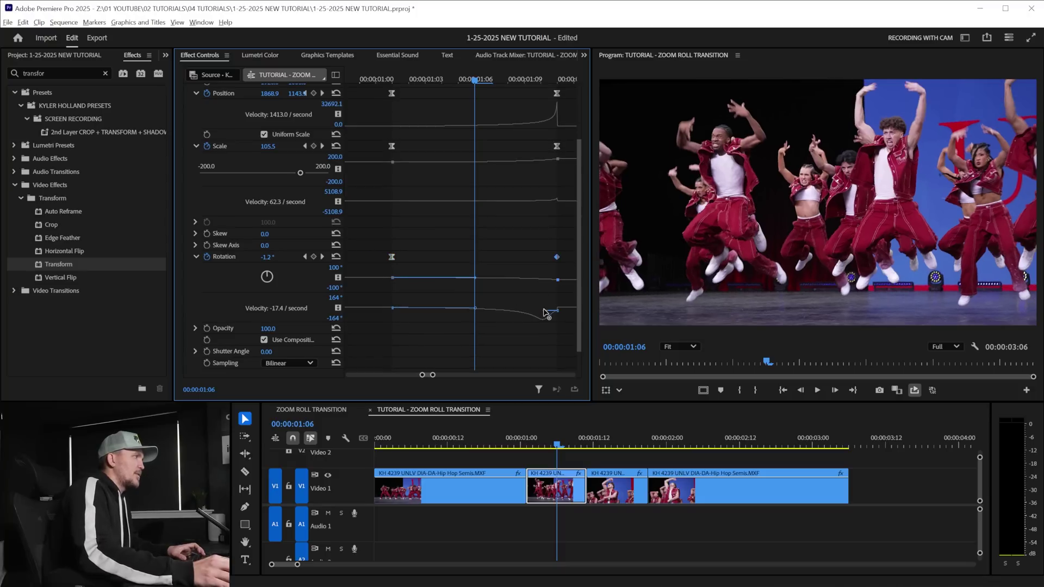
pyautogui.moveTo(558, 309); pyautogui.dragTo(561, 311)
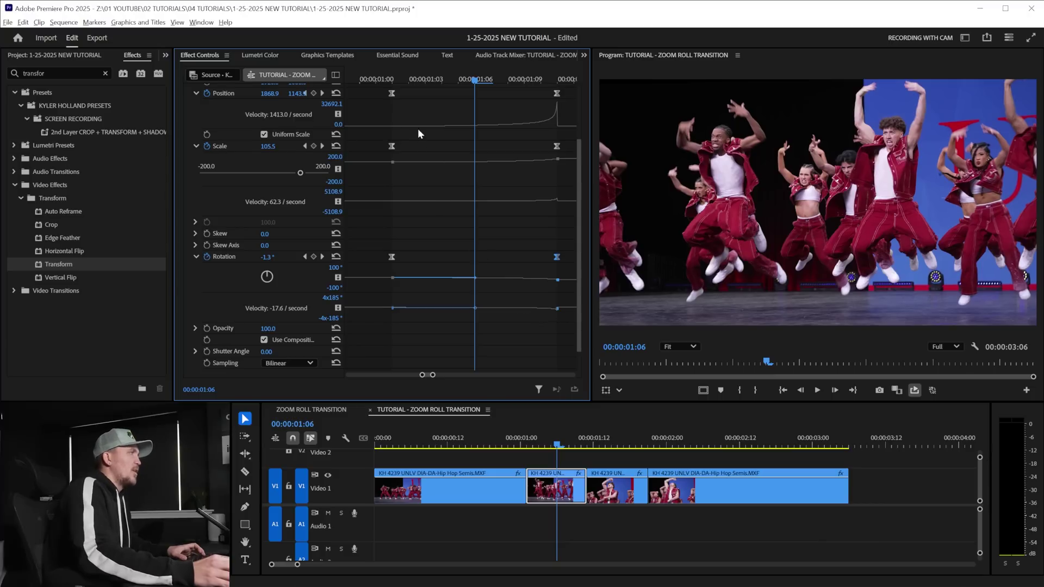
pyautogui.scroll(1, 444, 204)
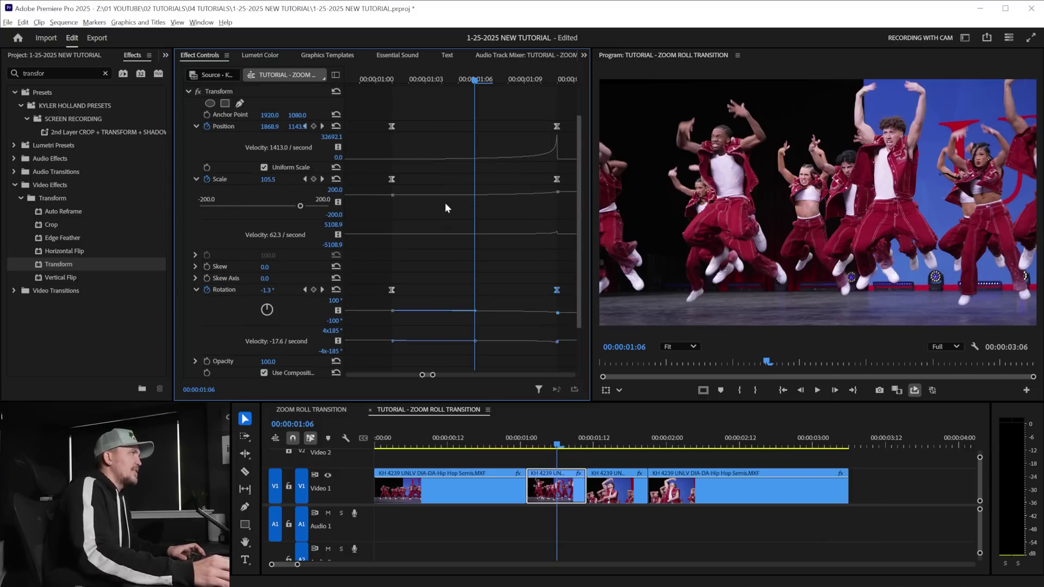
# Step: Preview the eased motion, then turn off Use Composition's Shutter Angle and set the Transform Shutter Angle to 200
pyautogui.click(526, 445)
pyautogui.moveTo(525, 445); pyautogui.dragTo(579, 447)
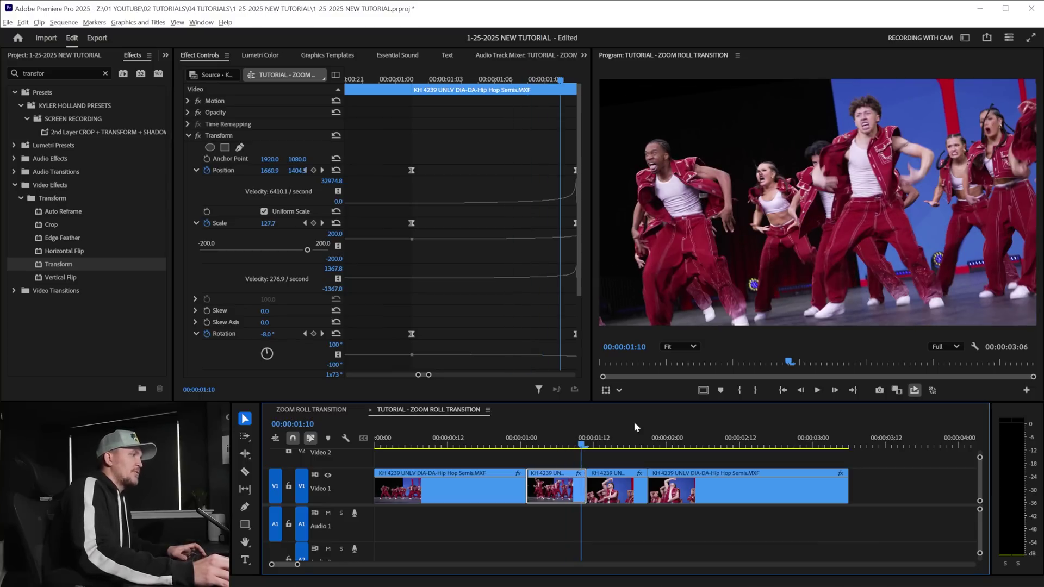
pyautogui.moveTo(584, 441); pyautogui.dragTo(578, 443)
pyautogui.scroll(-4, 425, 269)
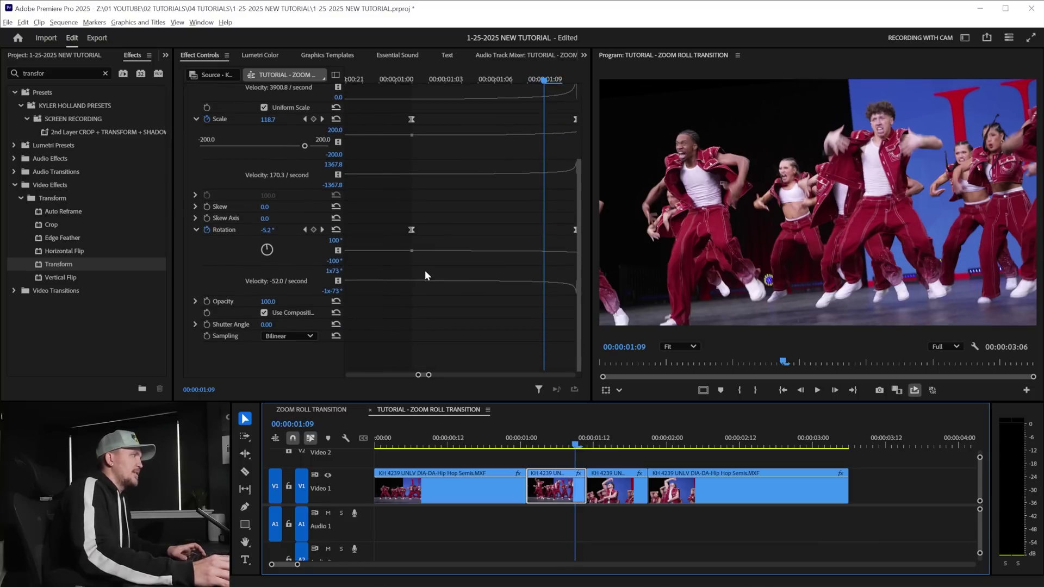
pyautogui.click(264, 313)
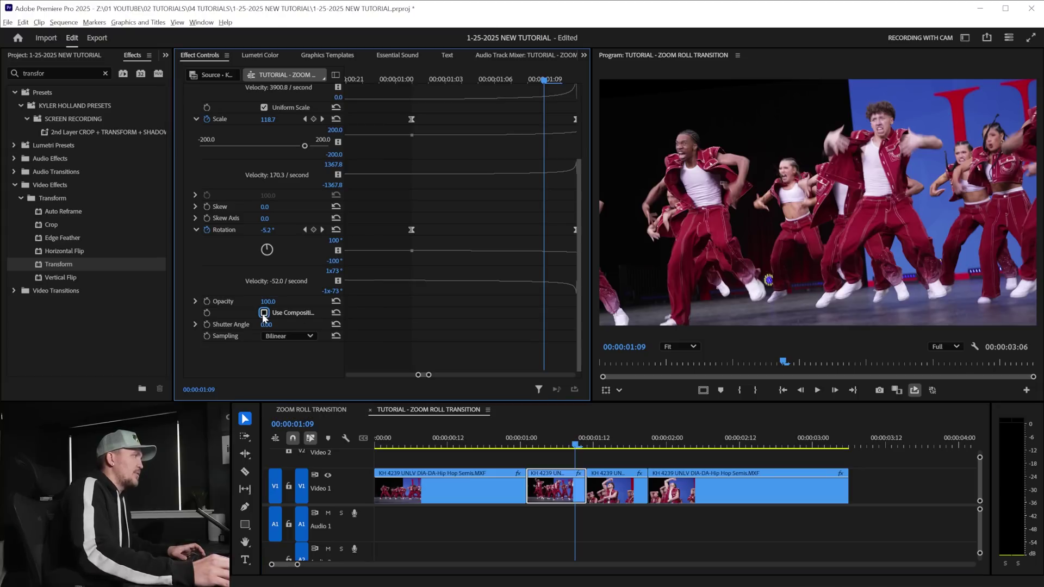
pyautogui.click(275, 325)
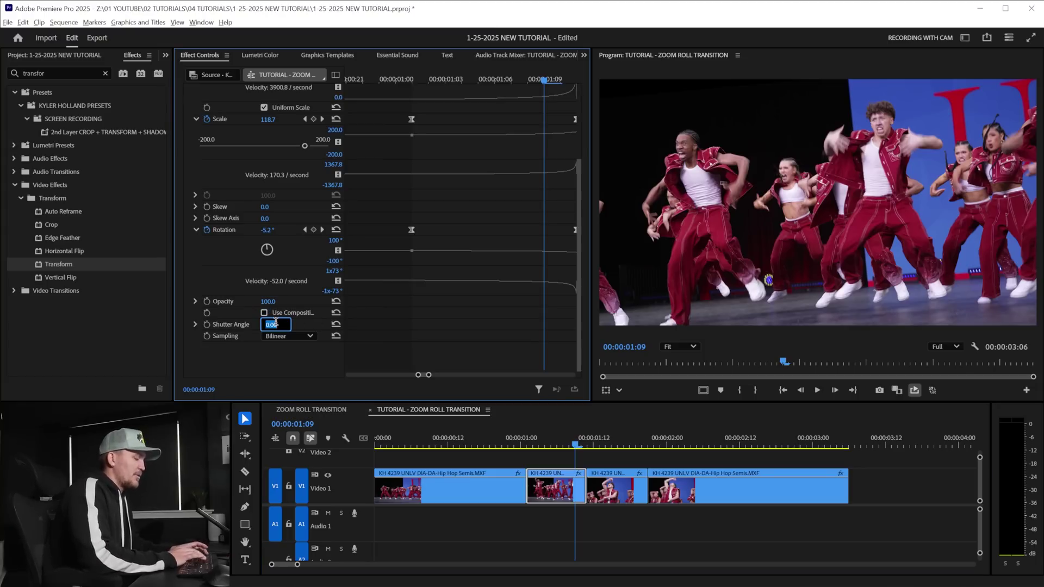
pyautogui.write('200')
pyautogui.press('Return')
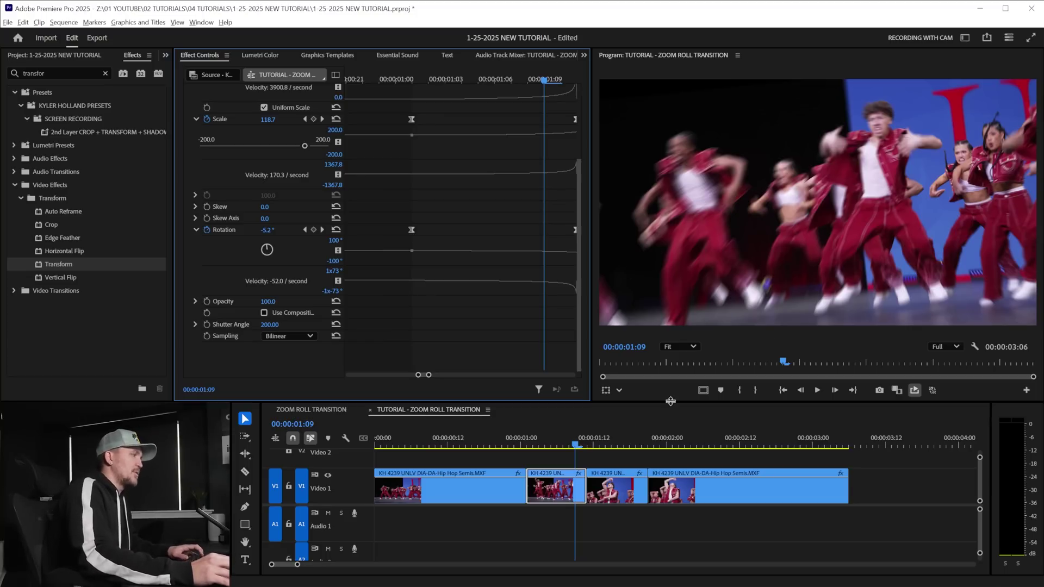
# Step: Move the playhead to 00:00:01:13 and select the short segment just after the edit point
pyautogui.moveTo(575, 438); pyautogui.dragTo(598, 437)
pyautogui.click(616, 493)
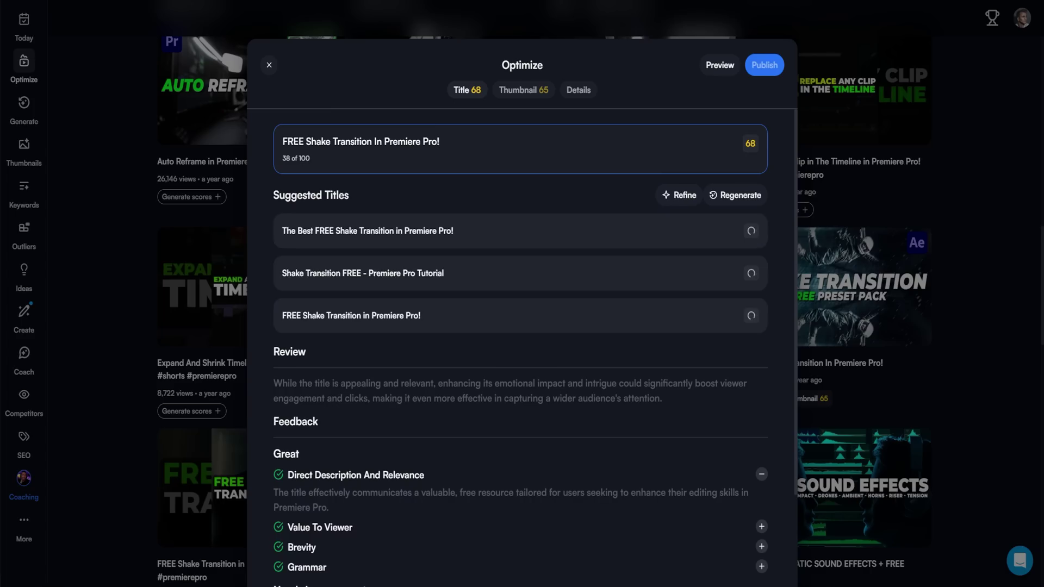
# Step: In the YouTube optimization web app, choose the suggested title "The Best FREE Shake Transition in Premiere Pro!" and publish it
pyautogui.click(559, 240)
pyautogui.click(762, 66)
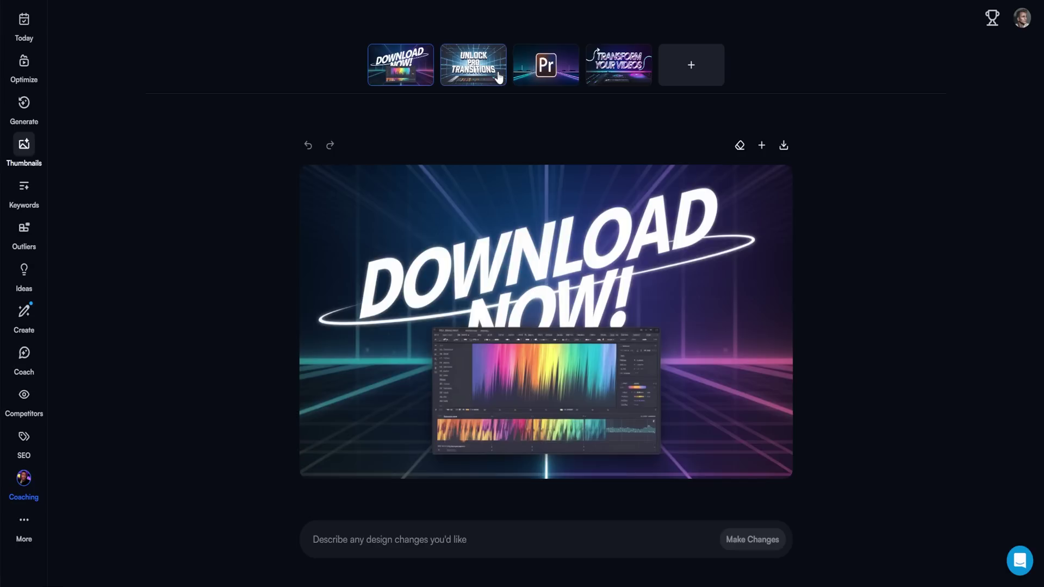
# Step: Review the generated thumbnail variants and the list of personalized daily video ideas
pyautogui.click(496, 76)
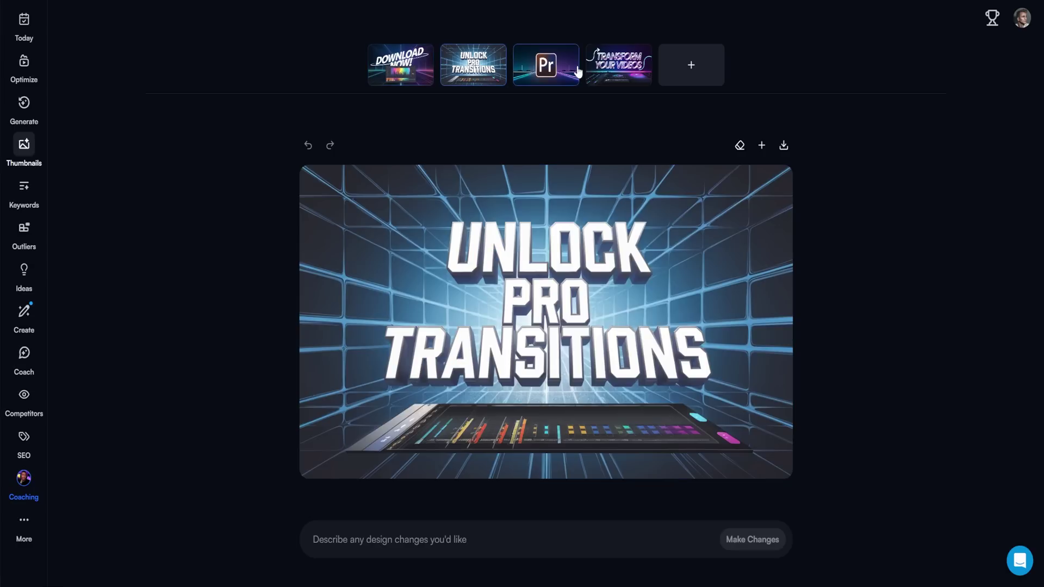
pyautogui.click(605, 70)
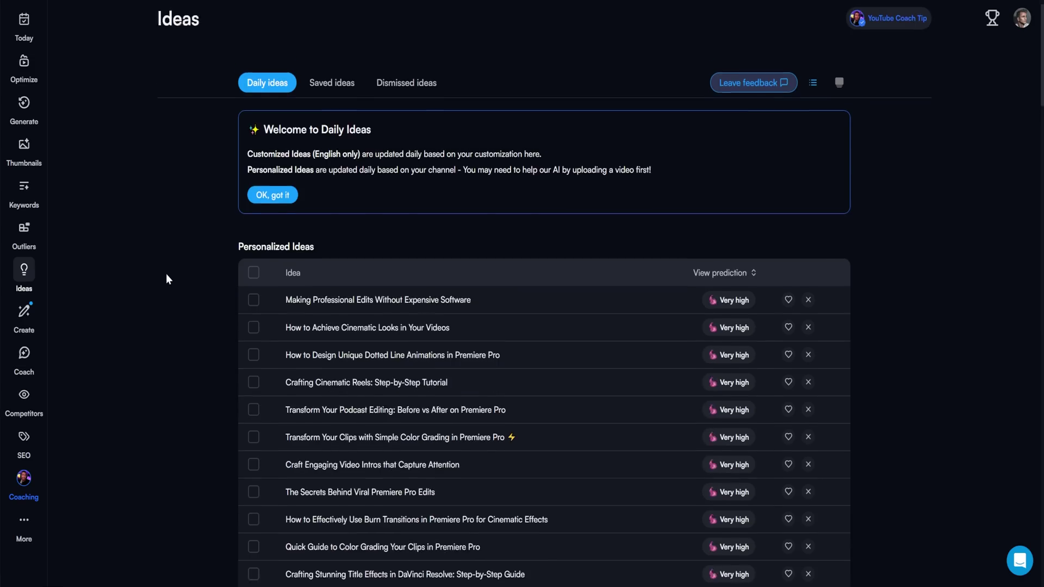
pyautogui.scroll(-4, 165, 273)
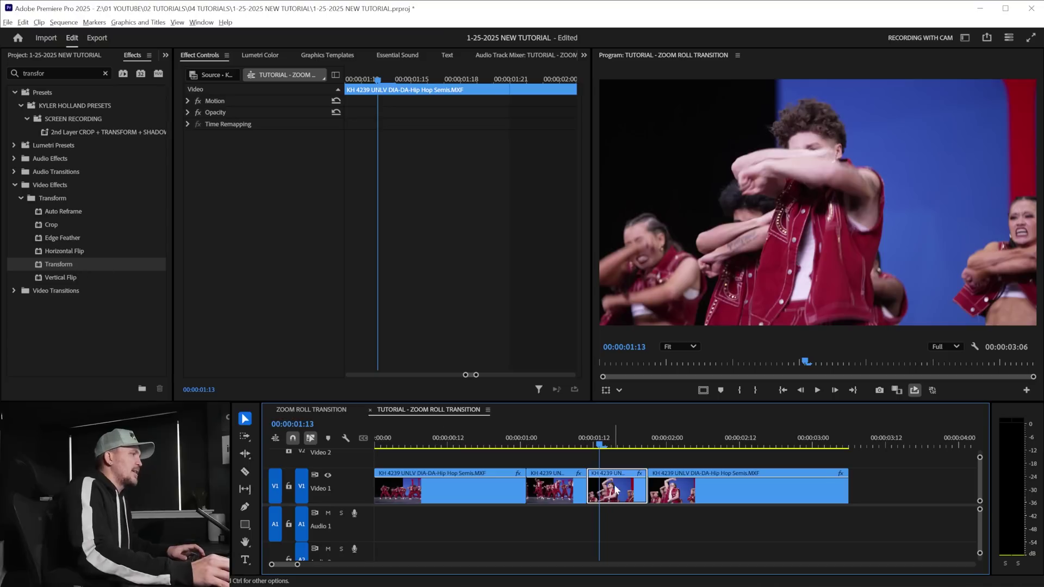
# Step: In Premiere Pro, apply the Transform effect to the segment after the edit point and set its Scale to 125 at 00:00:01:12
pyautogui.moveTo(87, 270); pyautogui.dragTo(632, 491)
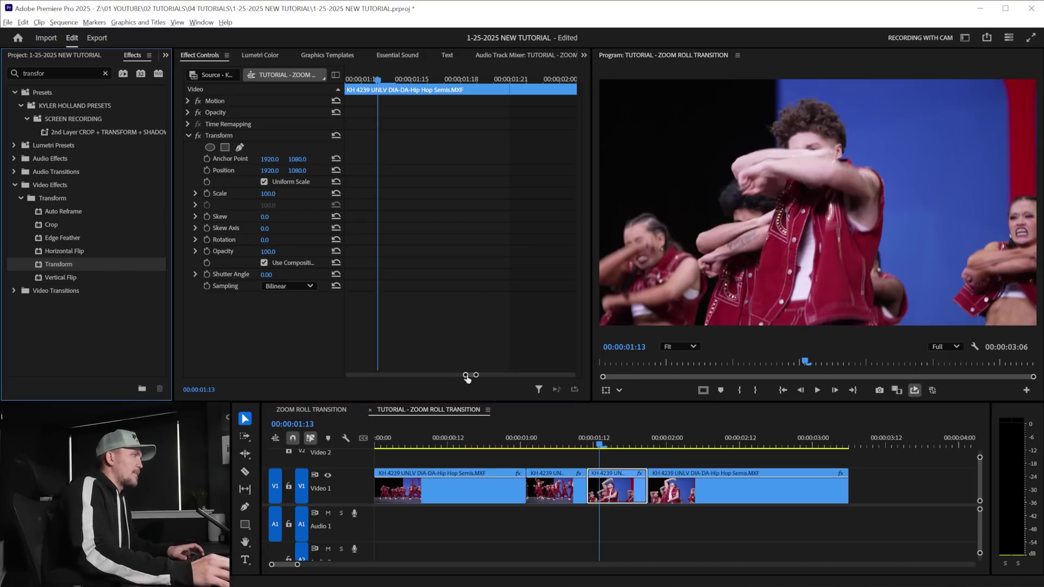
pyautogui.moveTo(467, 376); pyautogui.dragTo(457, 373)
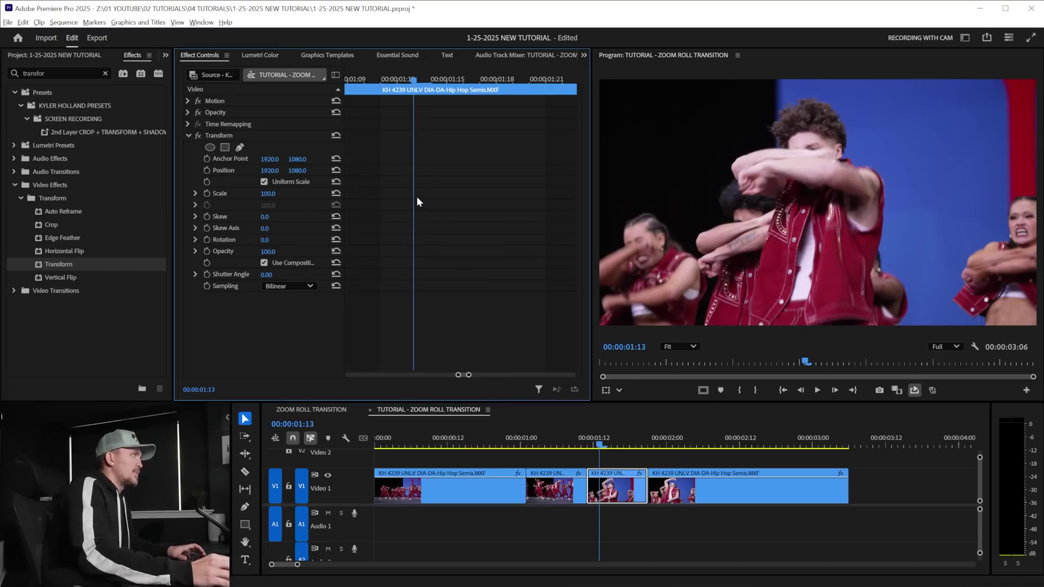
pyautogui.moveTo(404, 82); pyautogui.dragTo(396, 80)
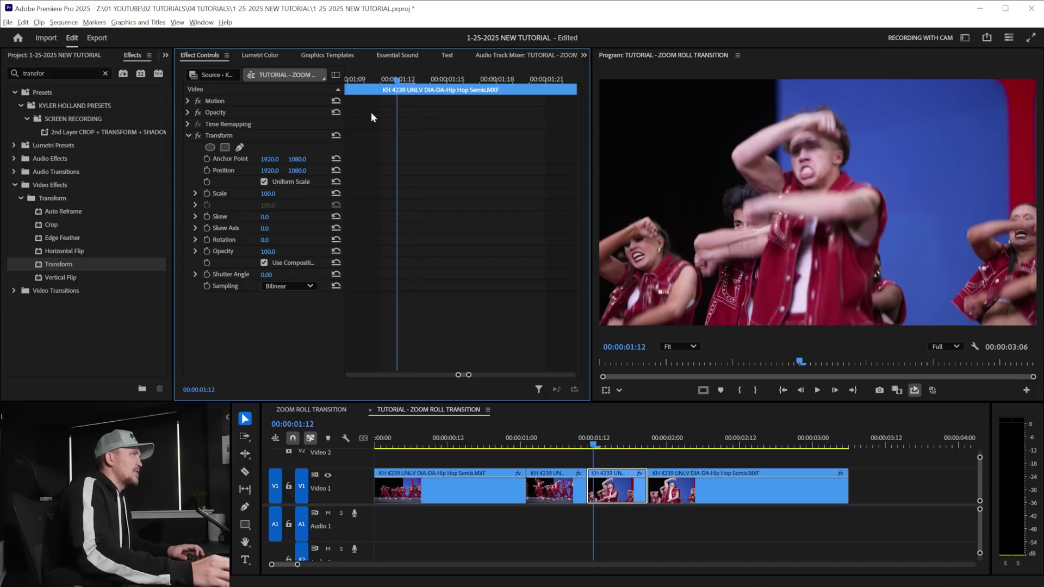
pyautogui.click(274, 194)
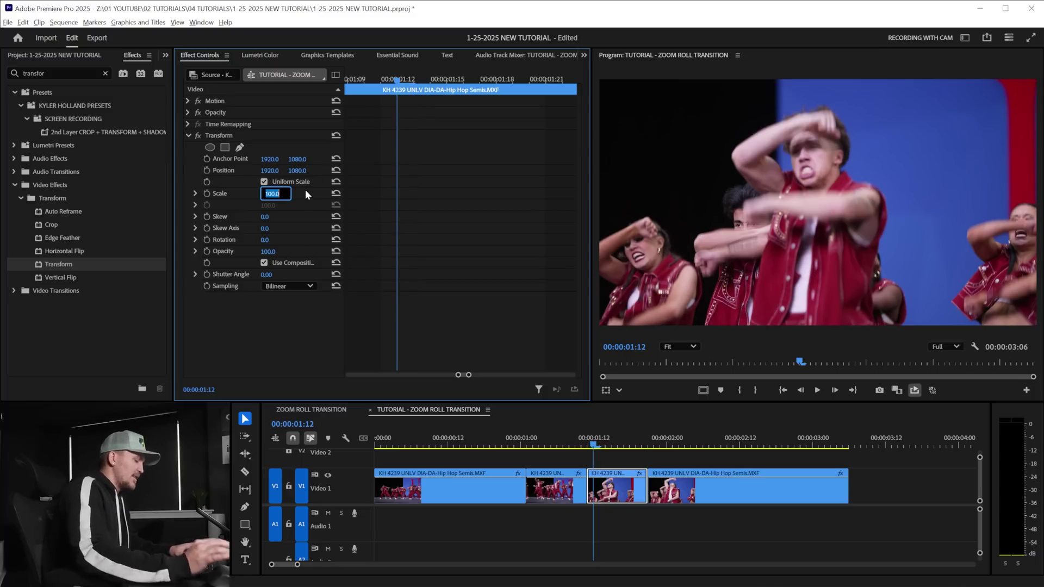
pyautogui.write('125')
pyautogui.press('Return')
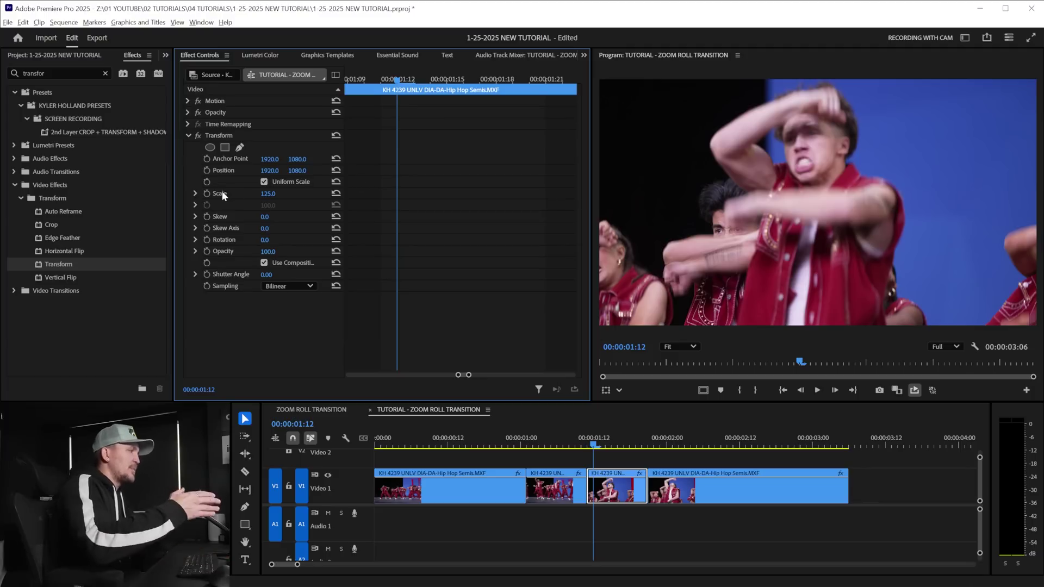
# Step: Add Transform keyframes for Scale, Position and Rotation at 00:00:01:12 in the segment after the edit point
pyautogui.click(207, 193)
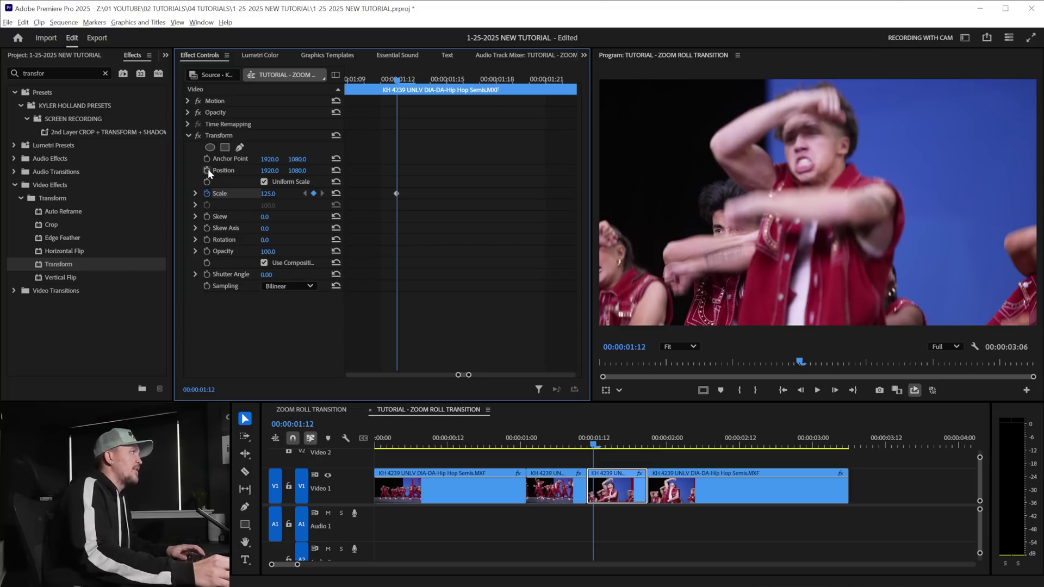
pyautogui.click(206, 170)
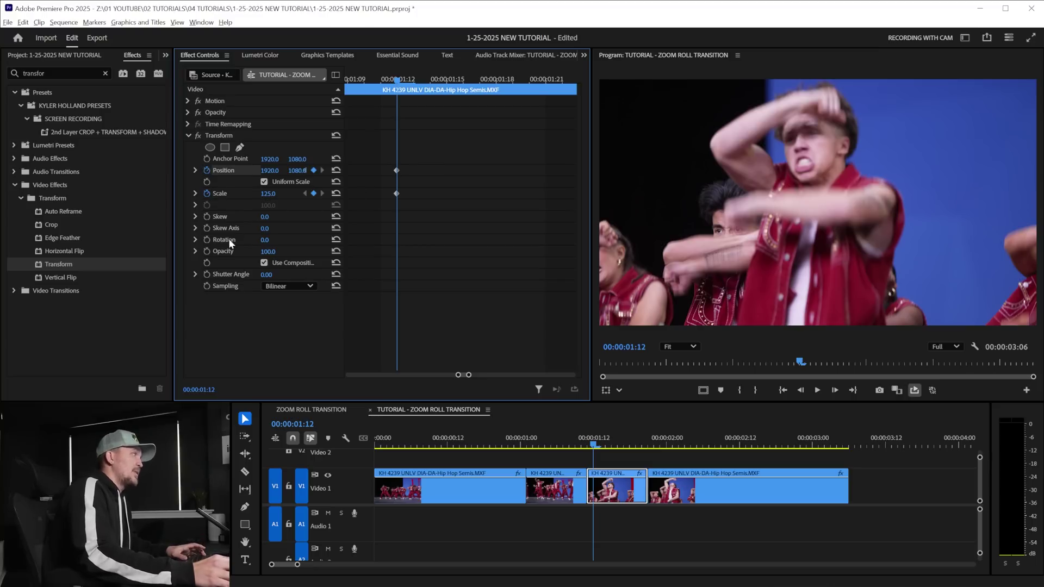
pyautogui.click(206, 240)
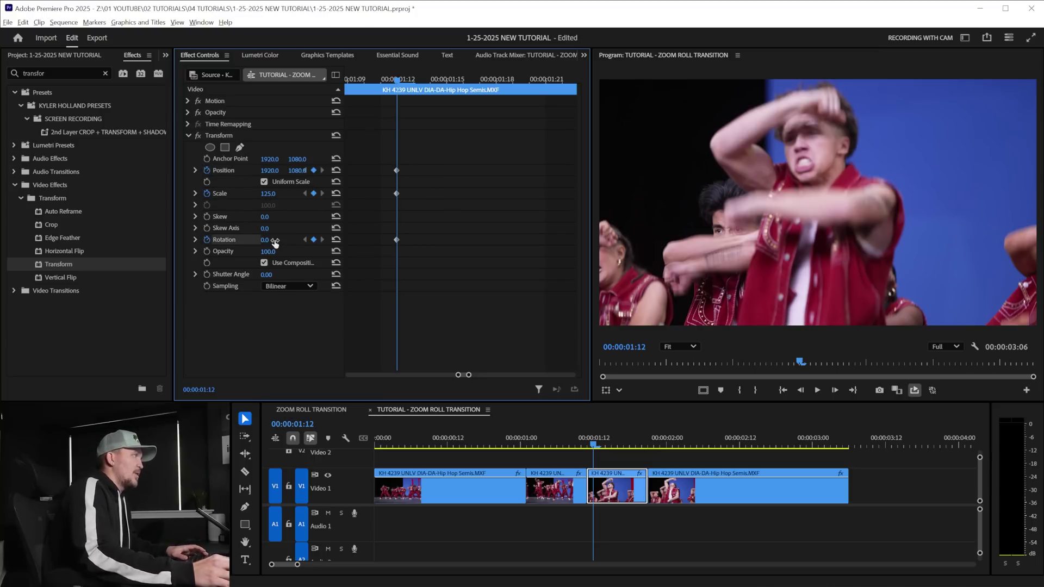
pyautogui.moveTo(593, 433)
pyautogui.mouseDown()
pyautogui.moveTo(540, 433)
pyautogui.moveTo(593, 434)
pyautogui.mouseUp()
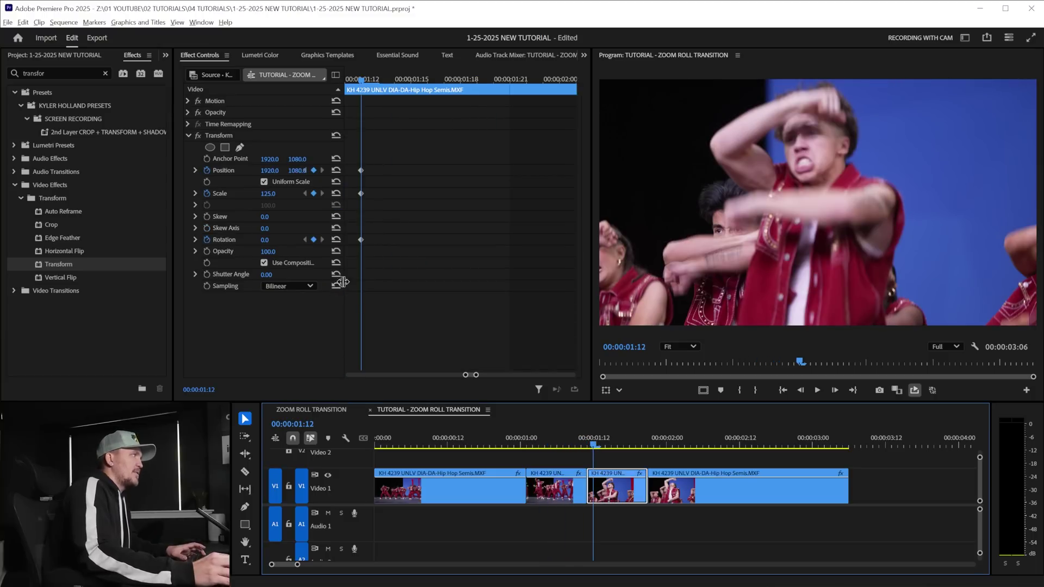
# Step: Try Transform Rotation values of 7°, -7° and 13° on the keyframe at 00:00:01:12
pyautogui.moveTo(273, 242); pyautogui.dragTo(277, 242)
pyautogui.click(272, 240)
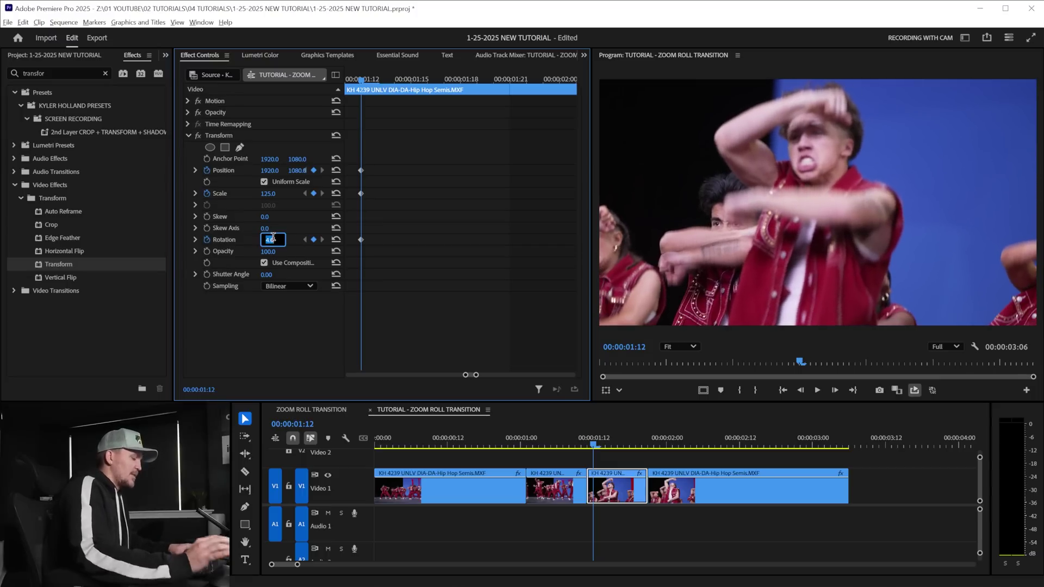
pyautogui.write('7')
pyautogui.press('Return')
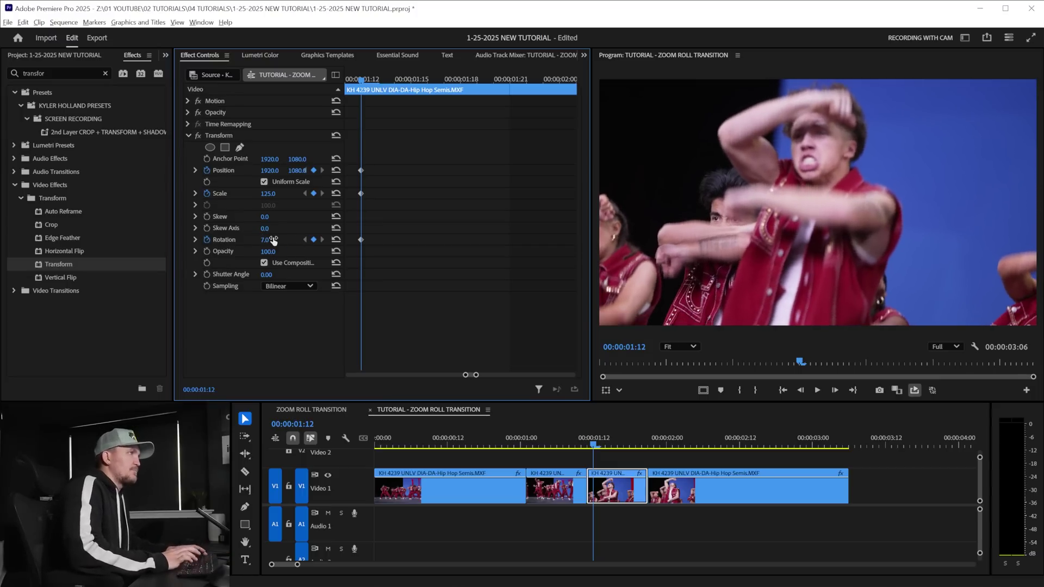
pyautogui.click(272, 240)
pyautogui.write('-7')
pyautogui.press('Return')
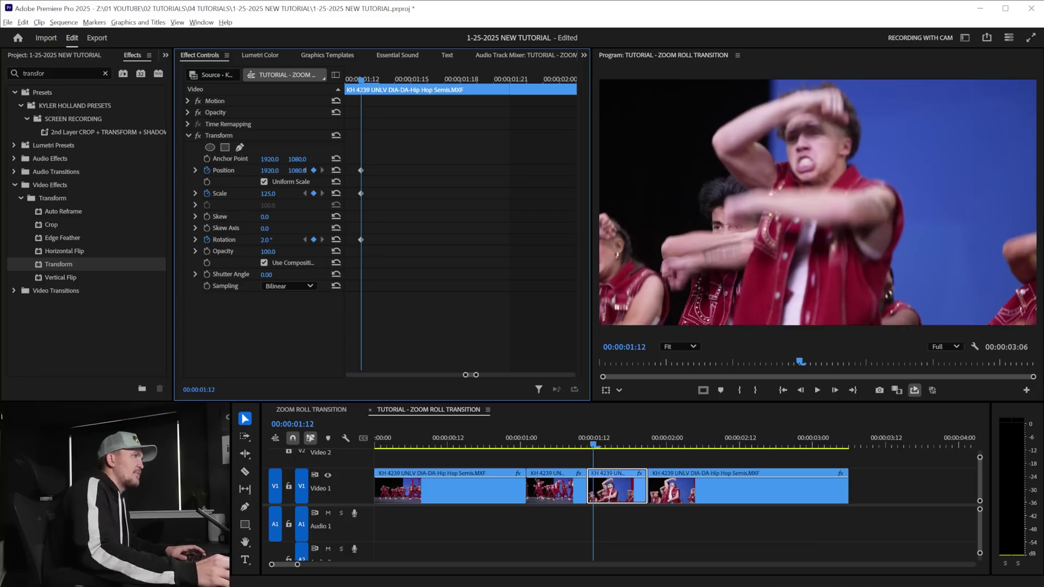
pyautogui.moveTo(267, 240); pyautogui.dragTo(278, 239)
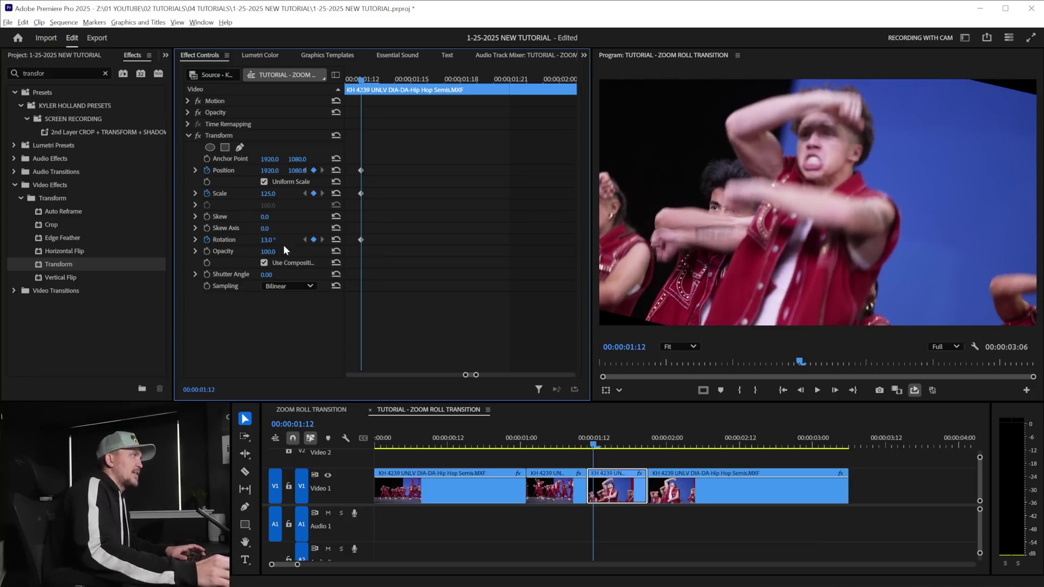
# Step: Set the Transform Rotation keyframe at 00:00:01:12 to 7°
pyautogui.click(269, 240)
pyautogui.write('7')
pyautogui.press('Return')
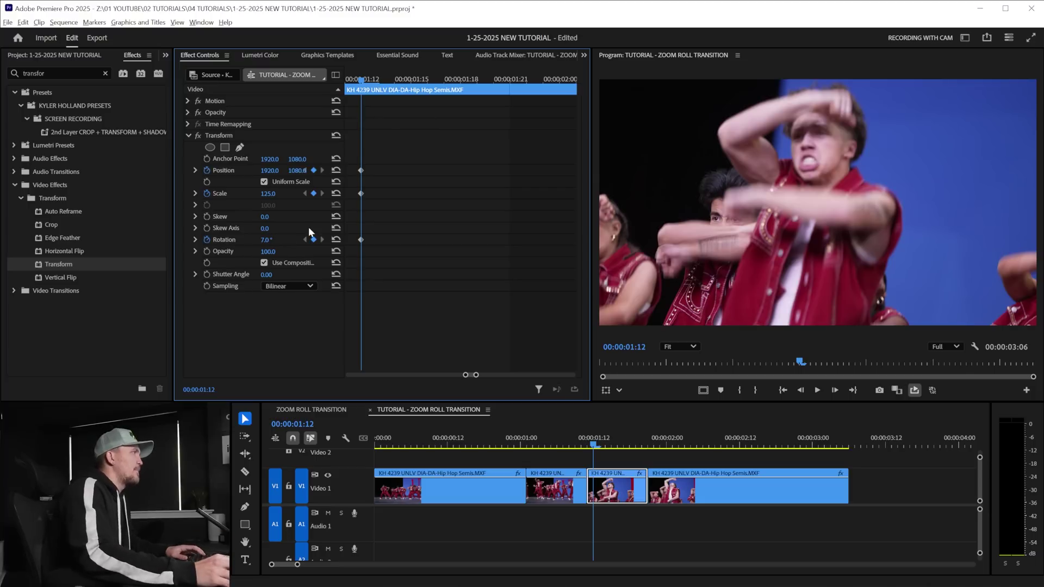
# Step: Move the Position, Scale and Rotation keyframes to the segment's first frame at 00:00:01:11
pyautogui.moveTo(471, 375); pyautogui.dragTo(466, 374)
pyautogui.moveTo(410, 160); pyautogui.dragTo(369, 263)
pyautogui.moveTo(388, 194); pyautogui.dragTo(377, 194)
# Step: At 00:00:01:19, add keyframes that reset Transform Scale to 100, Rotation to 0° and Position to its default
pyautogui.press('Right')
pyautogui.press('Right')
pyautogui.press('Right')
pyautogui.press('Right')
pyautogui.press('Right')
pyautogui.press('Right')
pyautogui.press('Right')
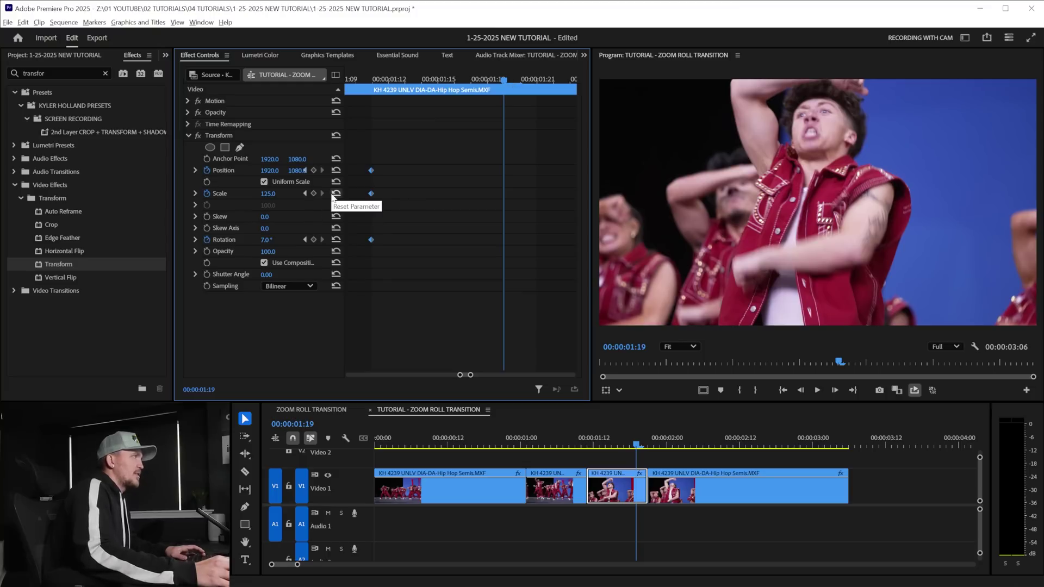
pyautogui.click(335, 193)
pyautogui.click(337, 240)
pyautogui.click(336, 170)
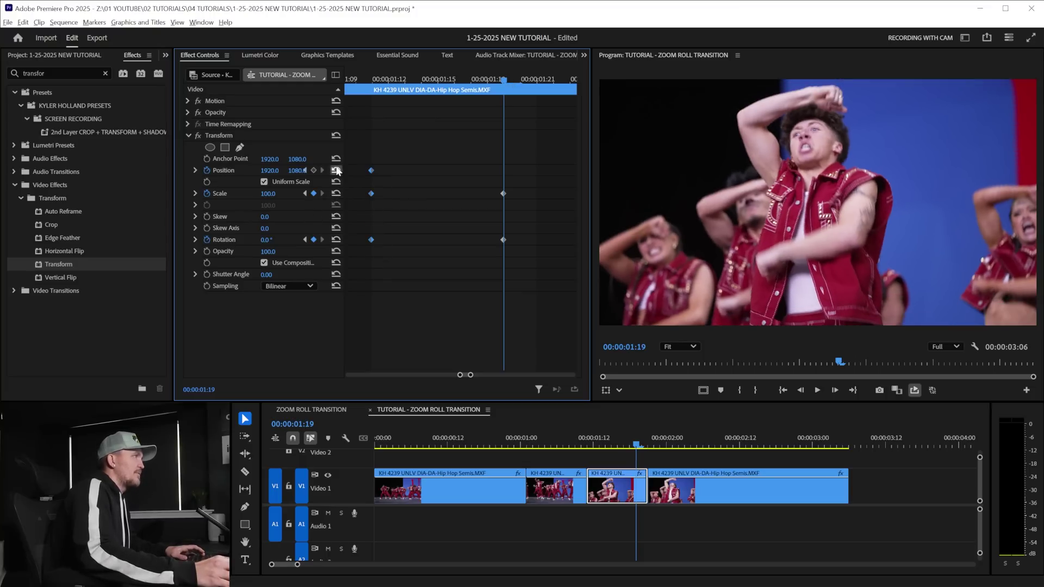
# Step: Move the ending Position, Scale and Rotation keyframes to 00:00:01:21 and set their temporal interpolation to Ease In
pyautogui.moveTo(469, 156); pyautogui.dragTo(527, 265)
pyautogui.moveTo(504, 193); pyautogui.dragTo(530, 194)
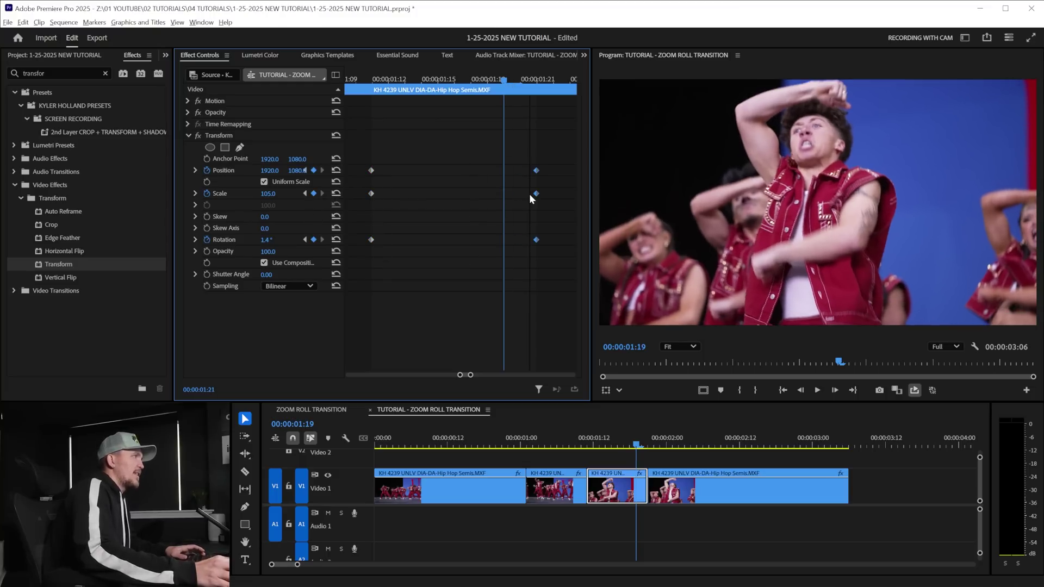
pyautogui.rightClick(537, 171)
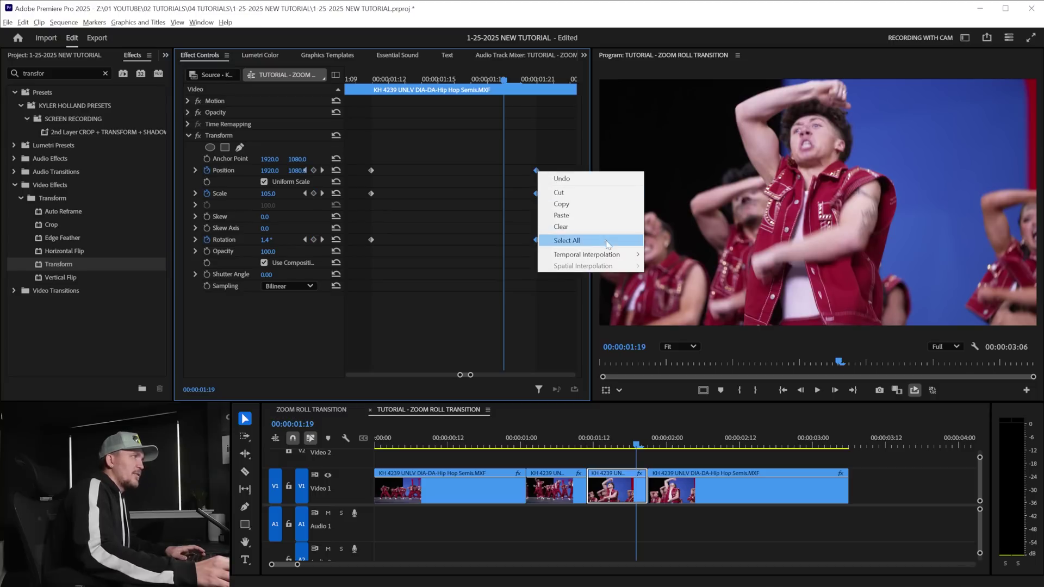
pyautogui.moveTo(614, 258)
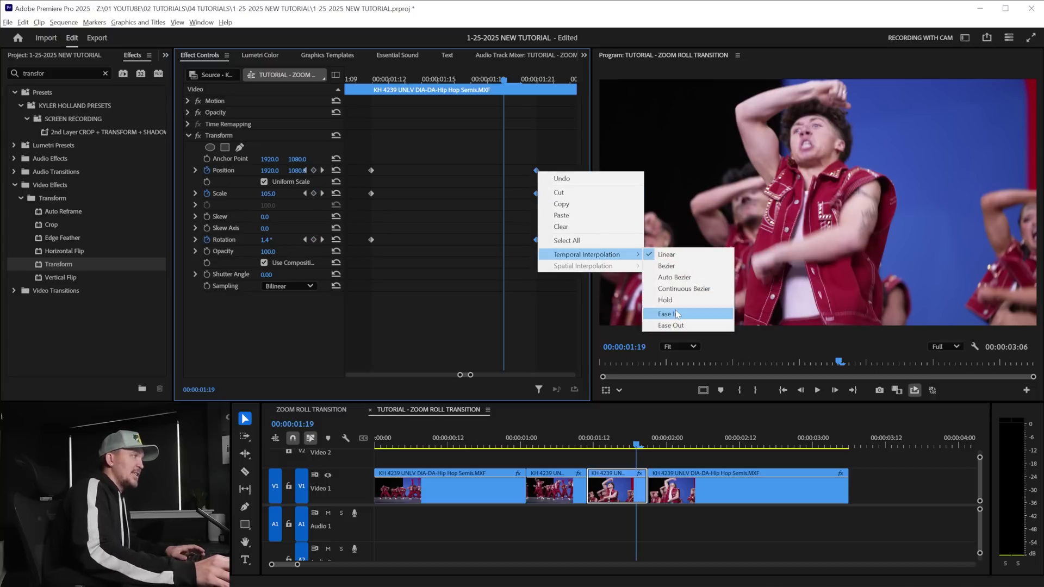
pyautogui.click(668, 313)
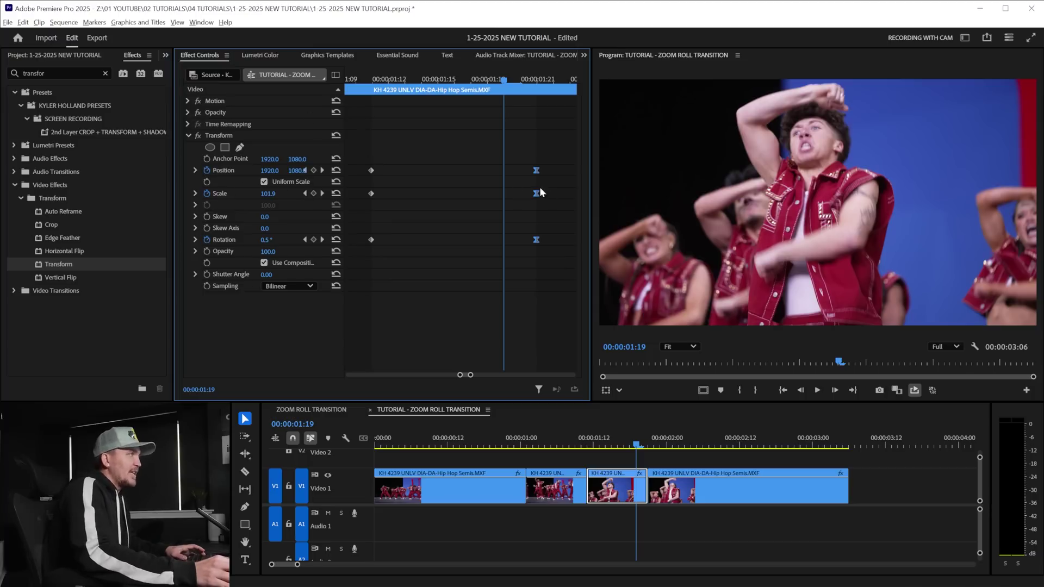
# Step: In the Scale velocity graph, extend the ending keyframe's ease handle all the way back to the first keyframe
pyautogui.click(195, 170)
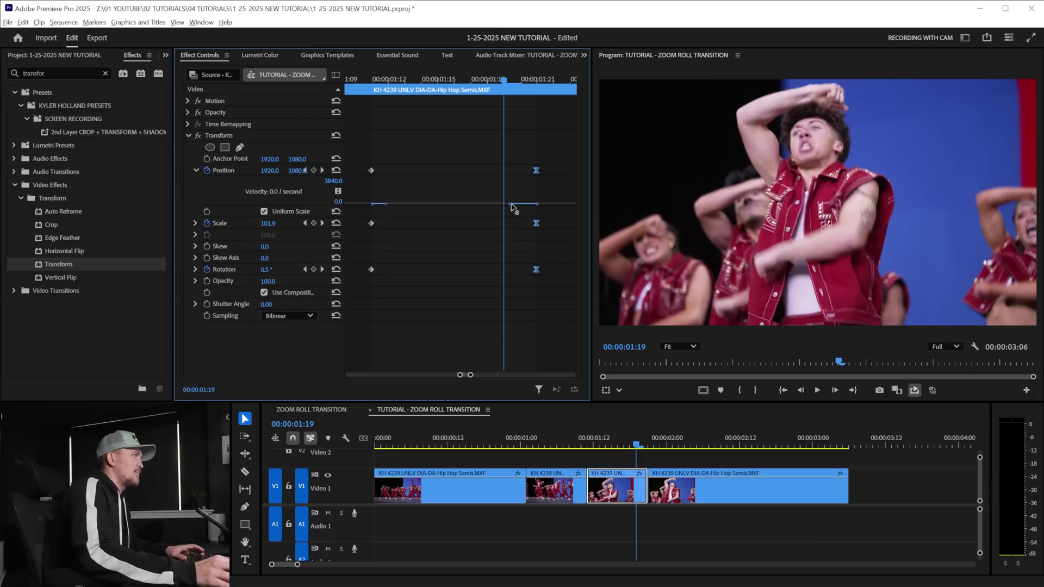
pyautogui.click(194, 223)
pyautogui.click(536, 223)
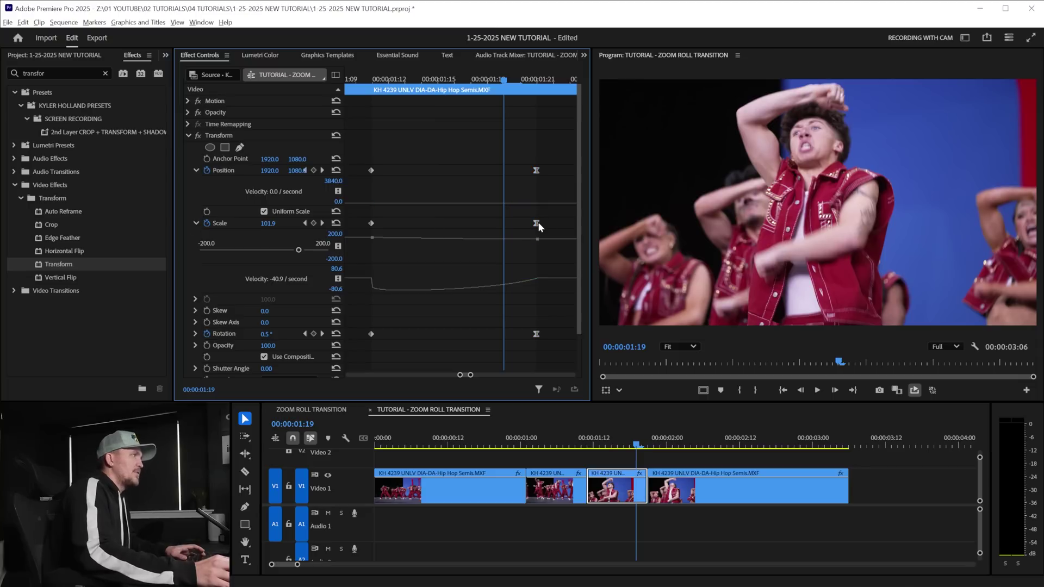
pyautogui.moveTo(509, 279); pyautogui.dragTo(372, 280)
pyautogui.scroll(-2, 327, 300)
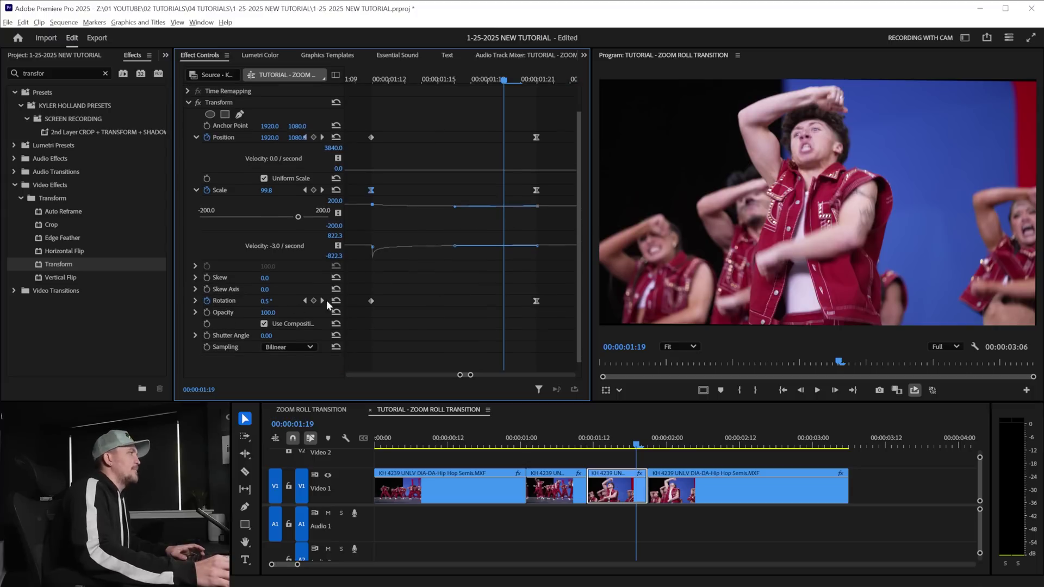
# Step: In the Rotation velocity graph, extend the ending keyframe's ease handle all the way back to the first keyframe
pyautogui.click(196, 300)
pyautogui.click(536, 301)
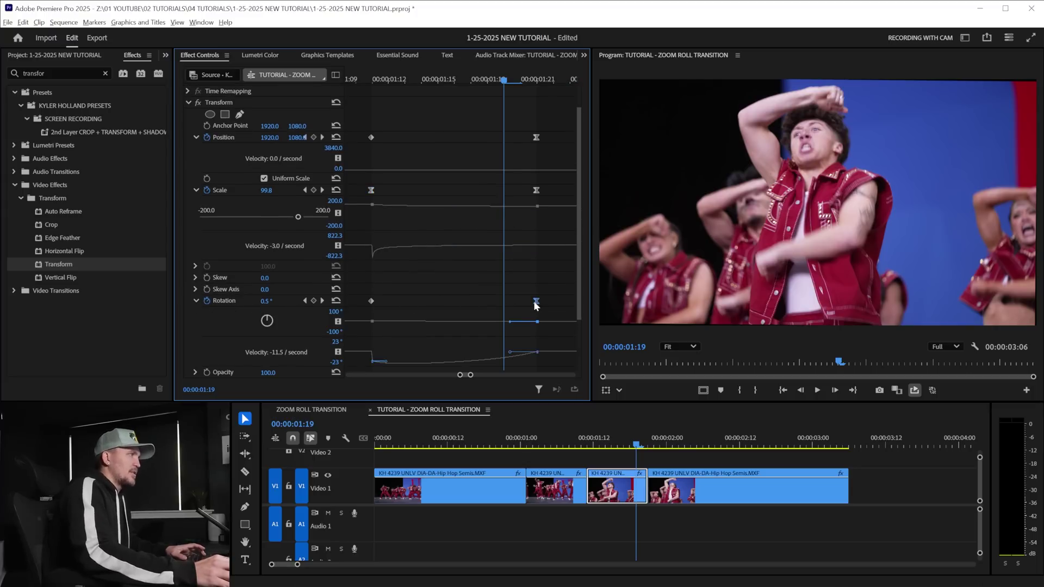
pyautogui.scroll(-2, 520, 301)
pyautogui.moveTo(509, 329); pyautogui.dragTo(371, 331)
pyautogui.scroll(-4, 420, 310)
pyautogui.scroll(4, 428, 309)
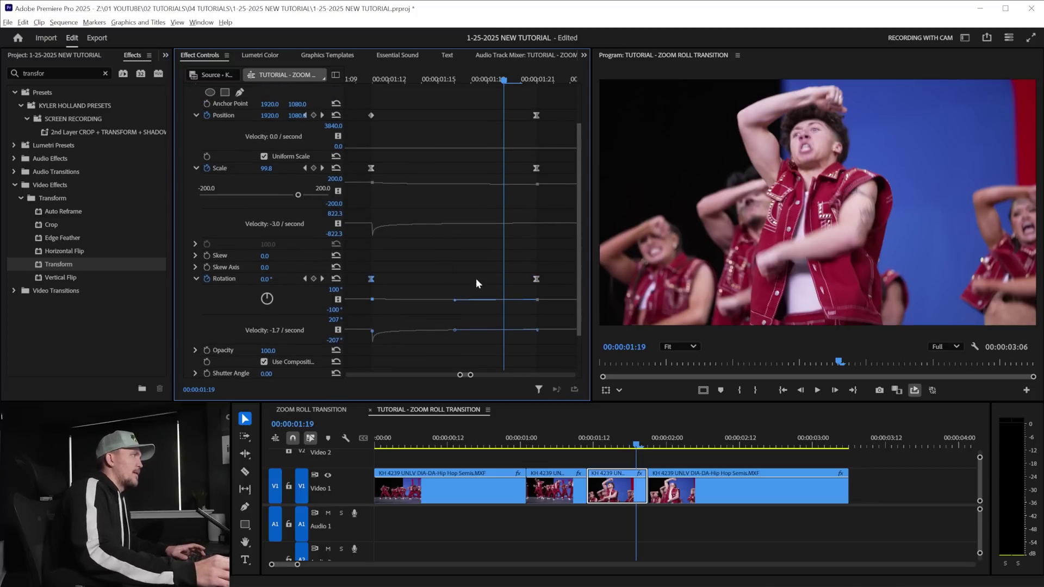
# Step: At 00:00:01:11, turn off the composition's shutter angle for the segment's Transform effect and set Shutter Angle to 200
pyautogui.moveTo(584, 443)
pyautogui.mouseDown()
pyautogui.moveTo(574, 443)
pyautogui.moveTo(595, 441)
pyautogui.mouseUp()
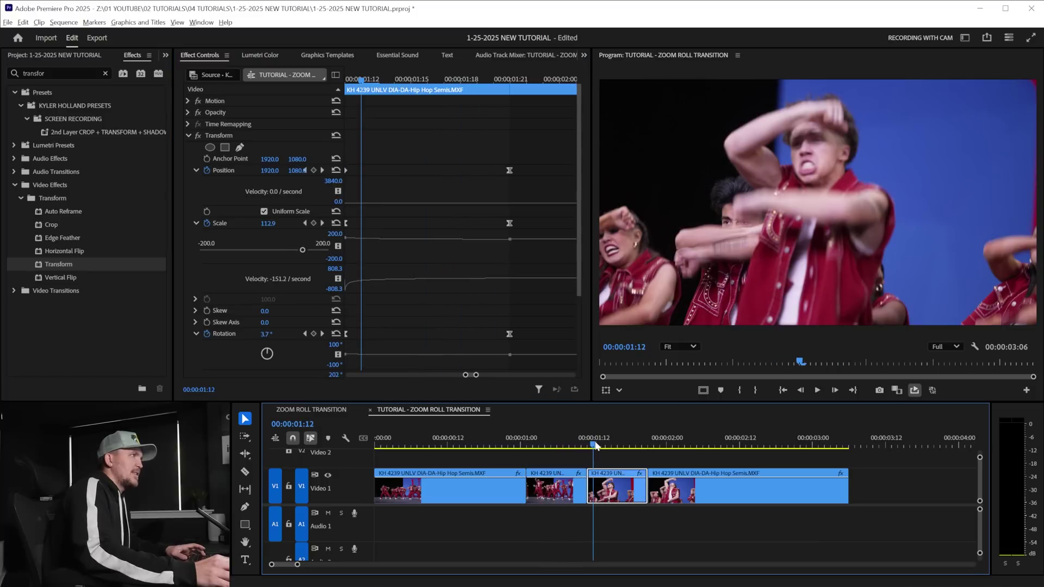
pyautogui.press('Left')
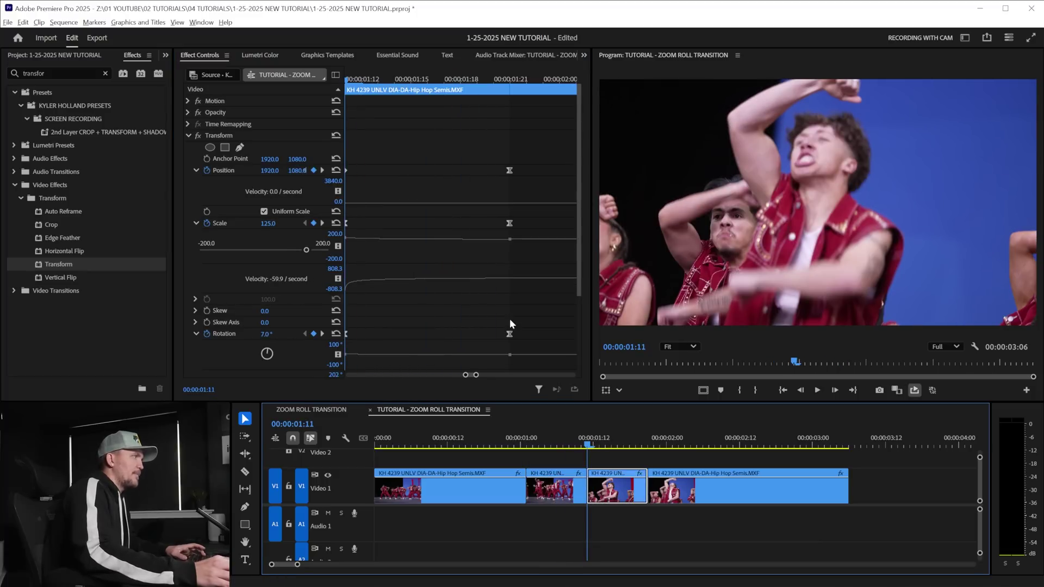
pyautogui.scroll(-3, 510, 323)
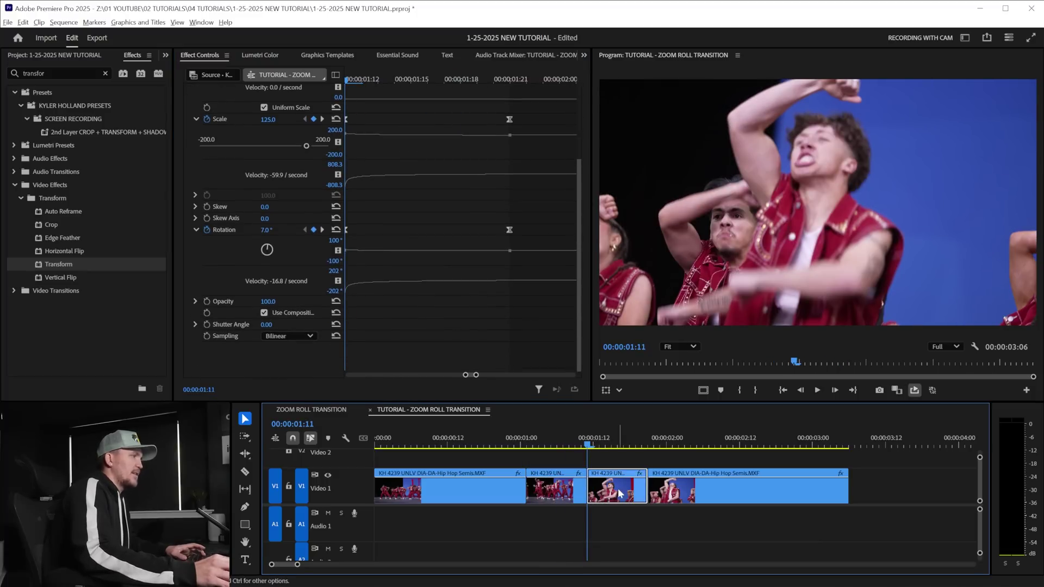
pyautogui.click(264, 313)
pyautogui.click(274, 323)
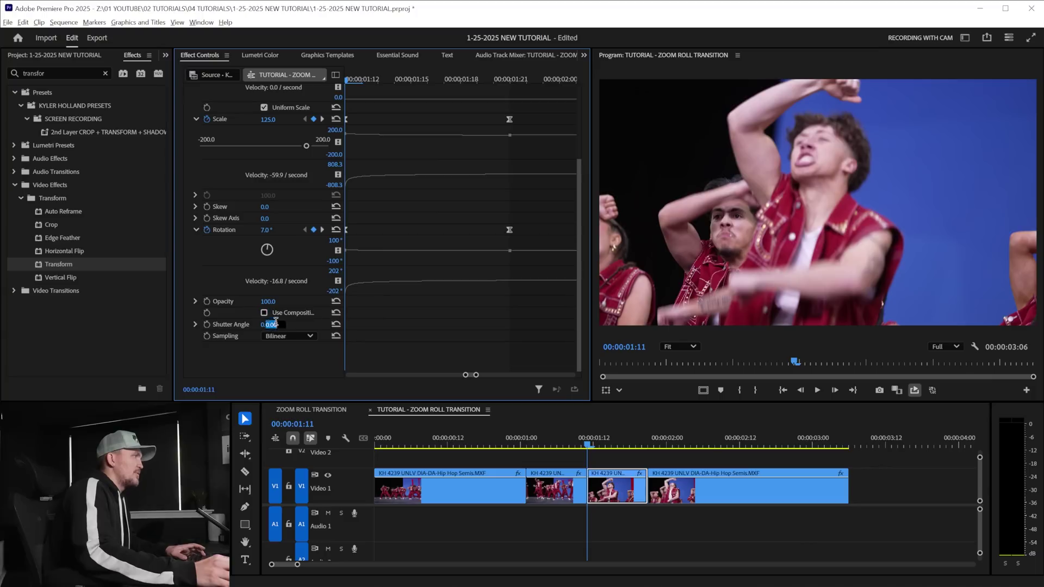
pyautogui.write('200')
pyautogui.press('Return')
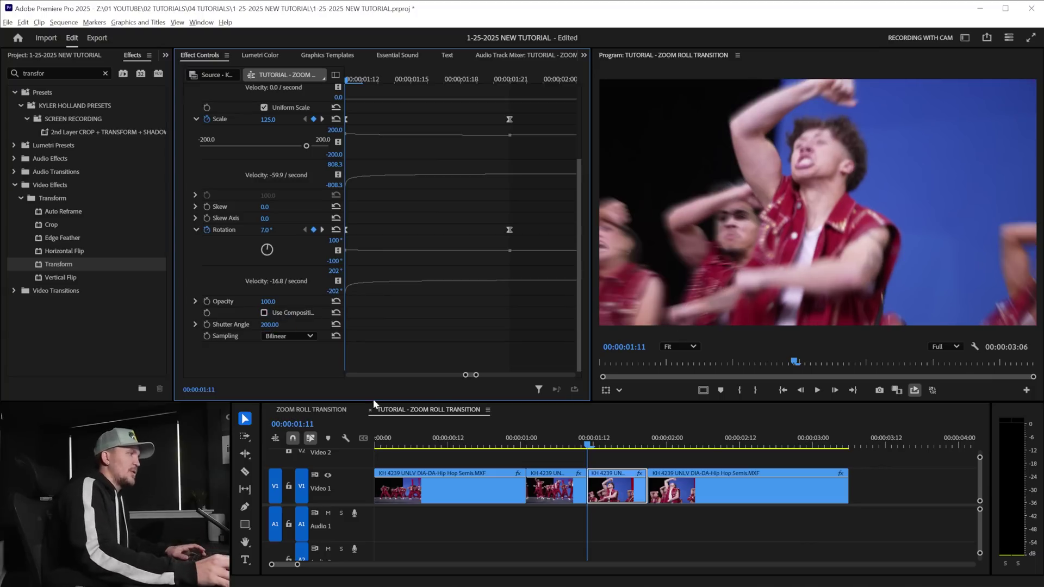
# Step: Return the playhead to the start of the sequence at 00:00:00:00
pyautogui.moveTo(544, 442); pyautogui.dragTo(282, 422)
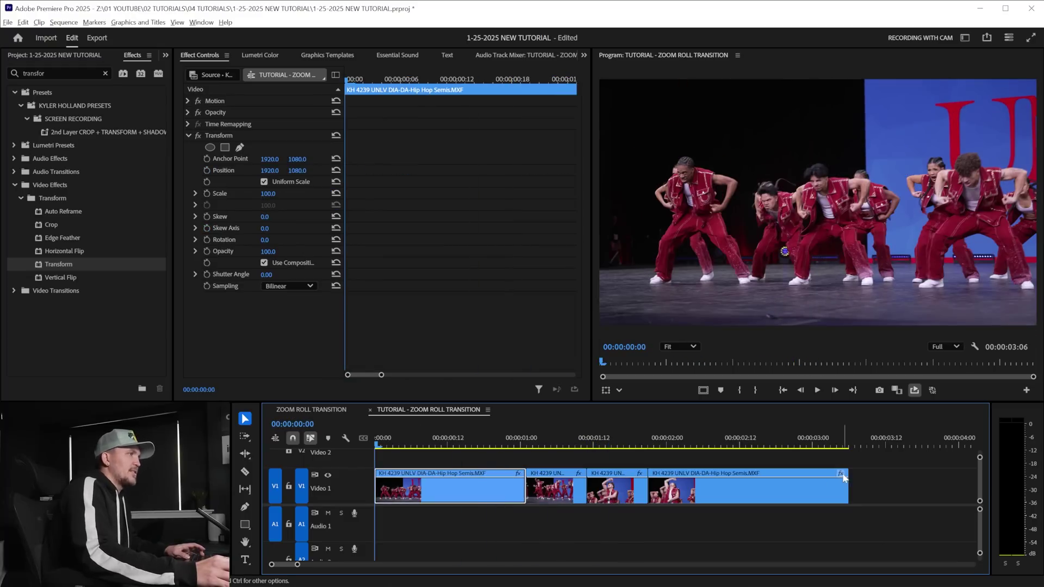